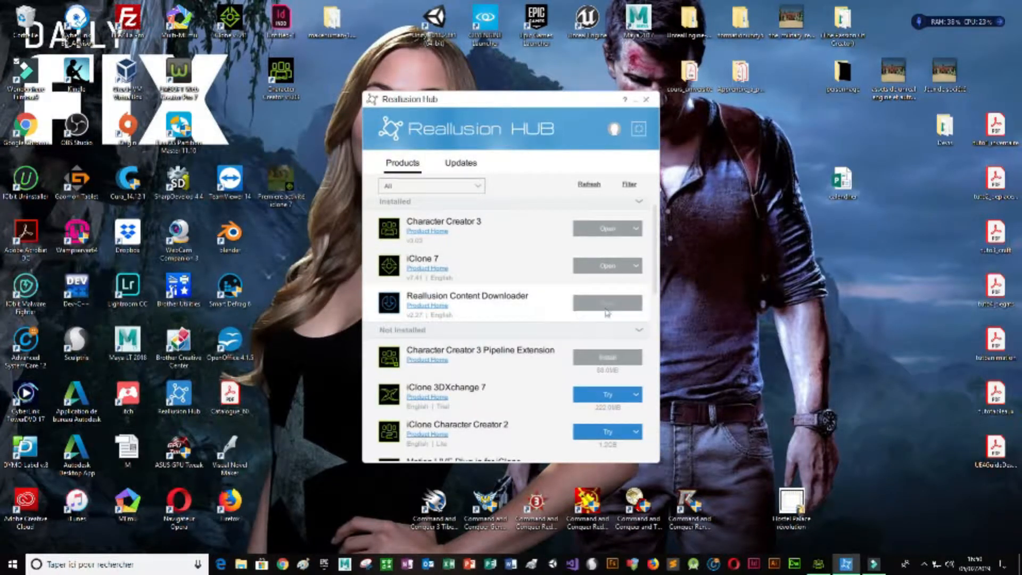
# Review the installed and not-installed products in the Reallusion Hub list, down to FaceFilter 3
pyautogui.scroll(-1, 549, 334)
pyautogui.scroll(-1, 548, 334)
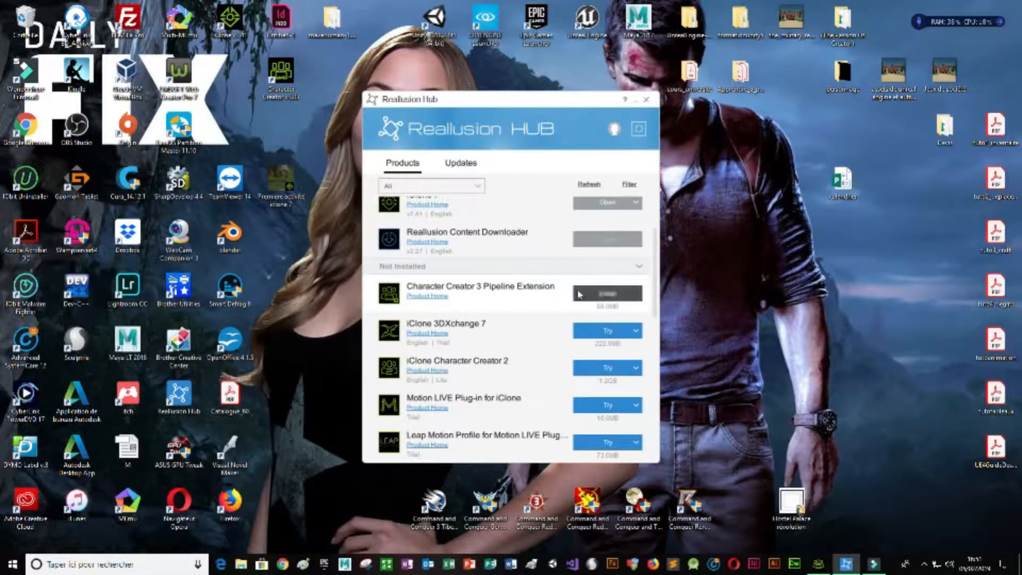
pyautogui.scroll(-1, 559, 327)
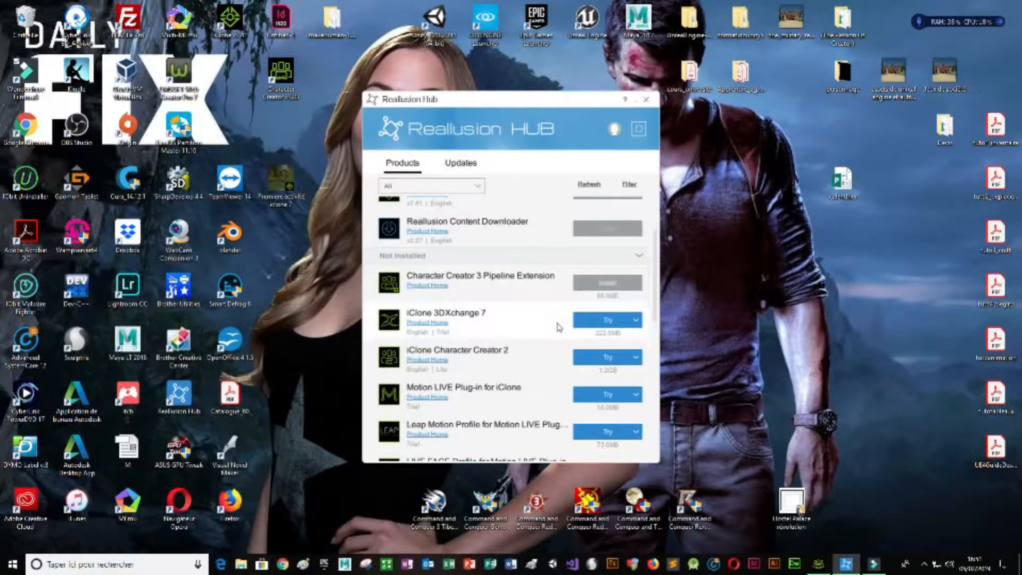
pyautogui.scroll(-2, 559, 327)
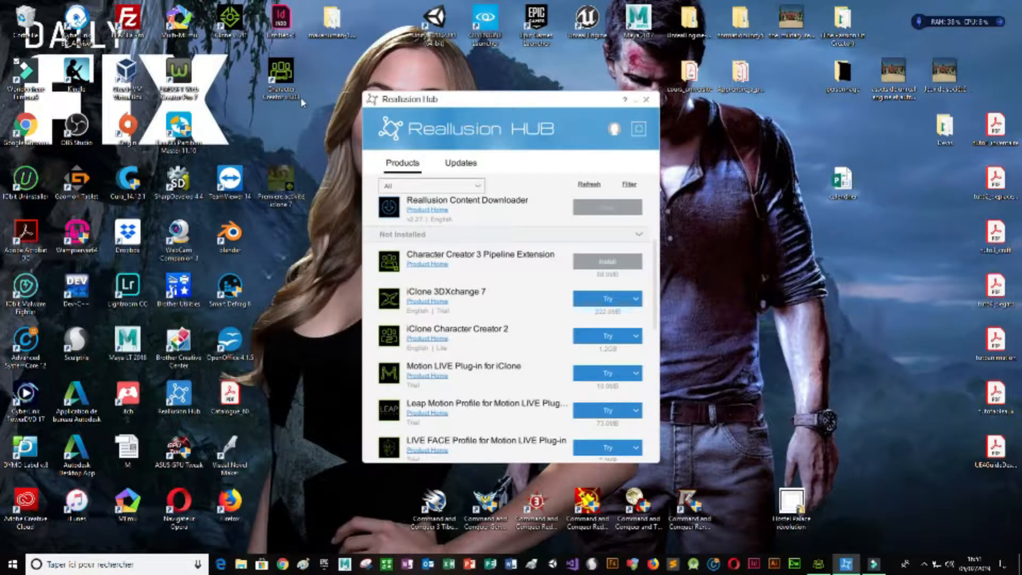
pyautogui.scroll(-1, 539, 291)
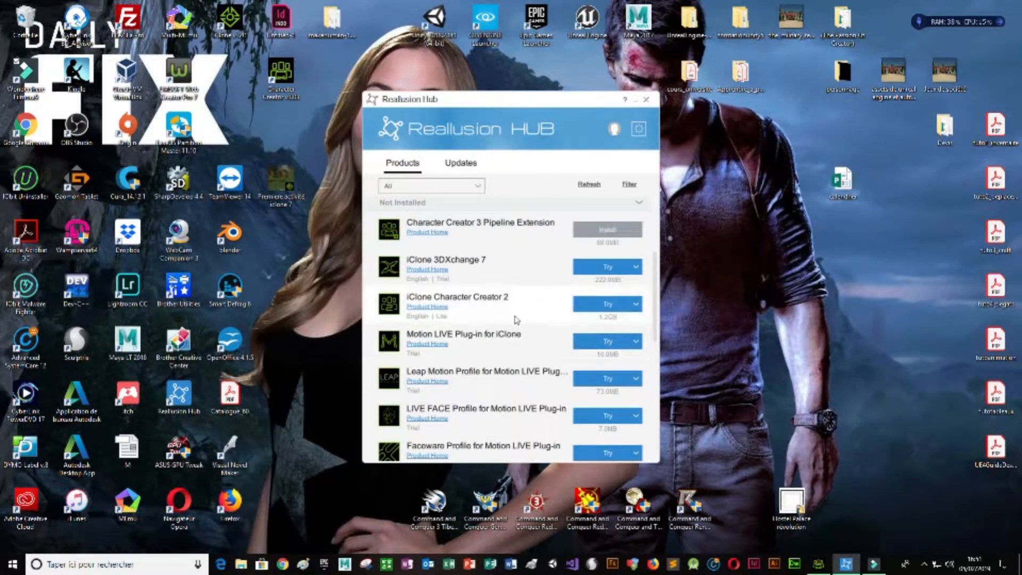
pyautogui.scroll(-2, 513, 320)
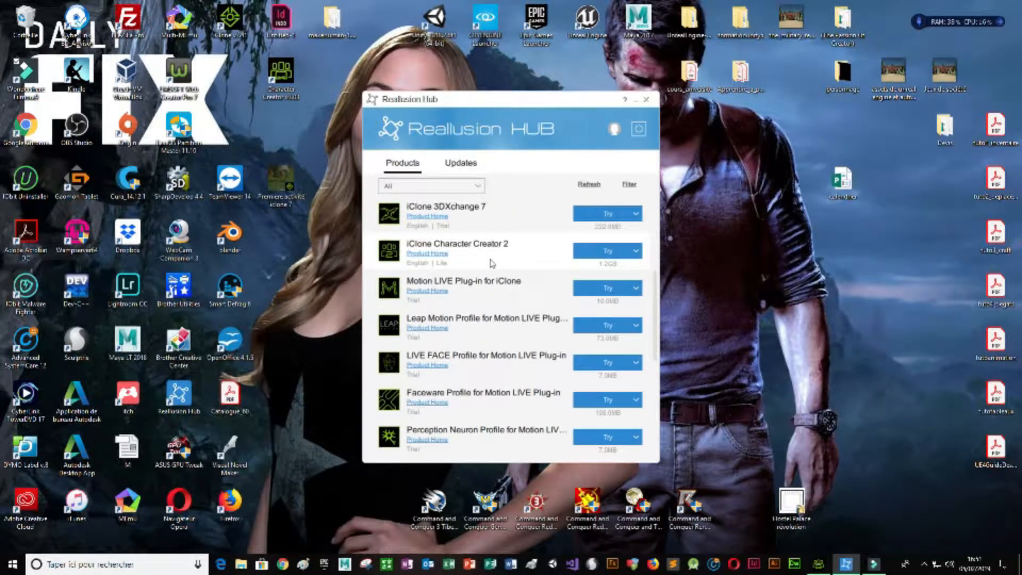
pyautogui.scroll(-2, 508, 269)
pyautogui.scroll(-4, 509, 272)
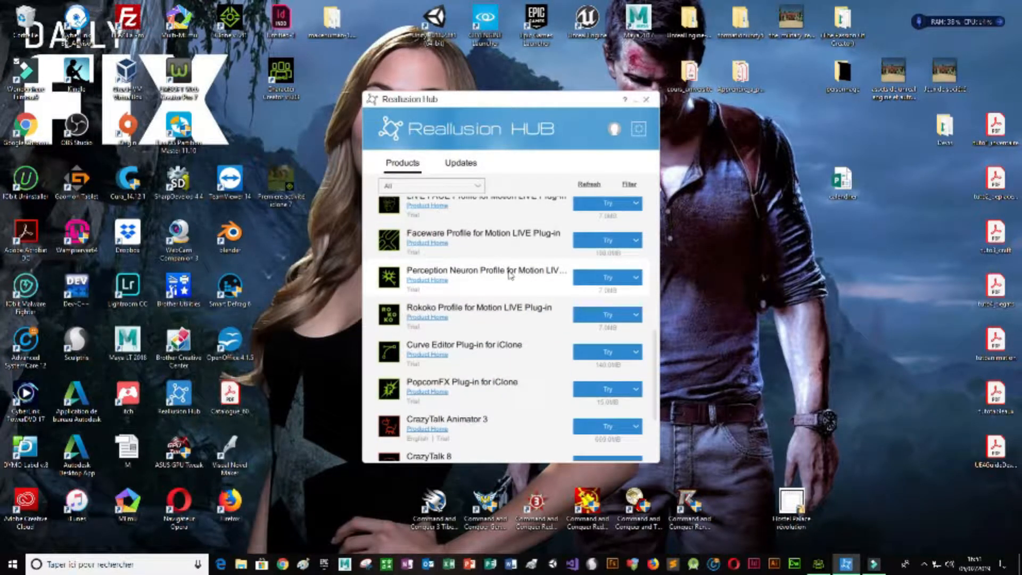
pyautogui.scroll(-2, 502, 403)
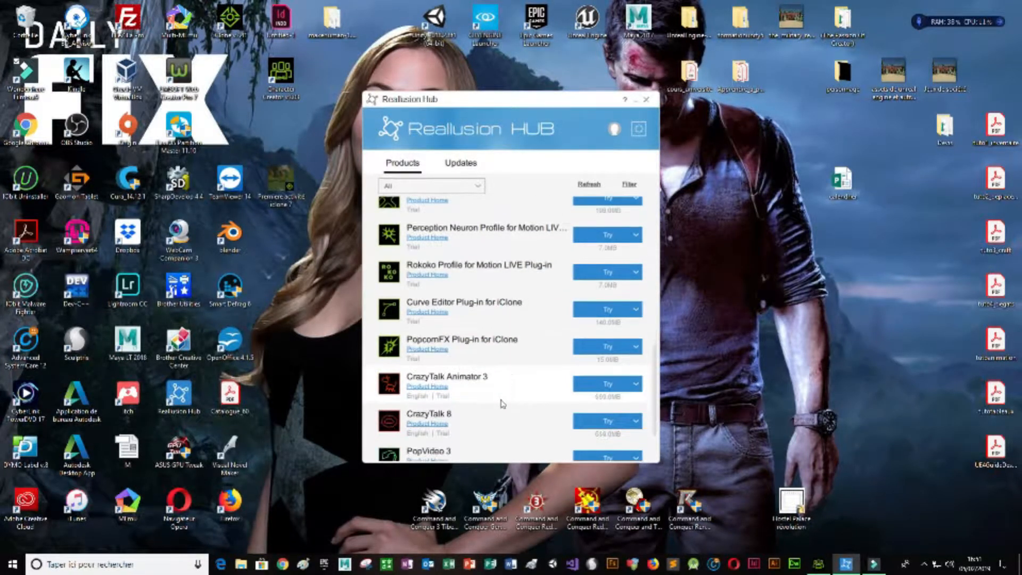
pyautogui.scroll(-2, 502, 403)
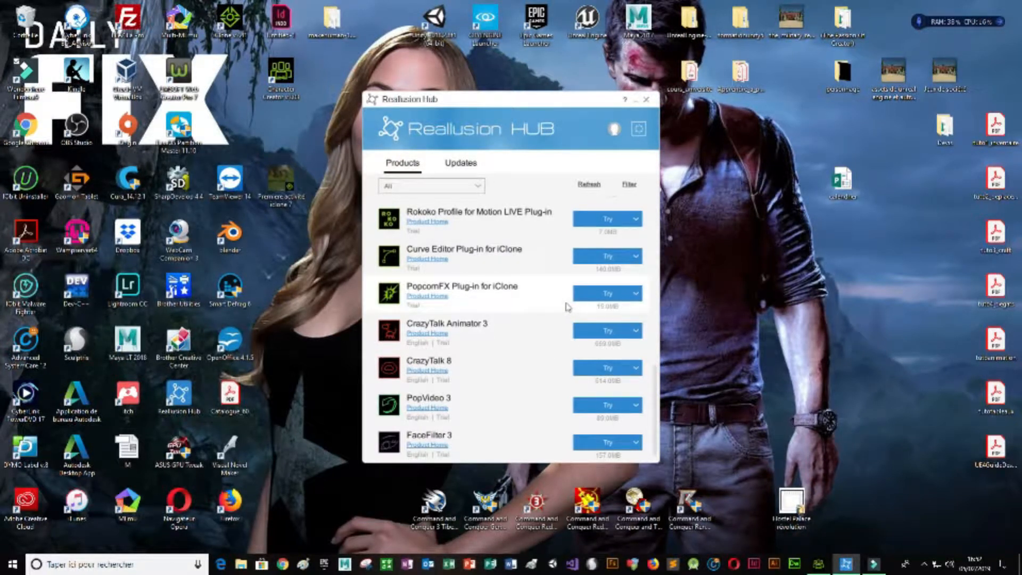
# Minimize Reallusion Hub and switch to the Character Creator window
pyautogui.click(635, 102)
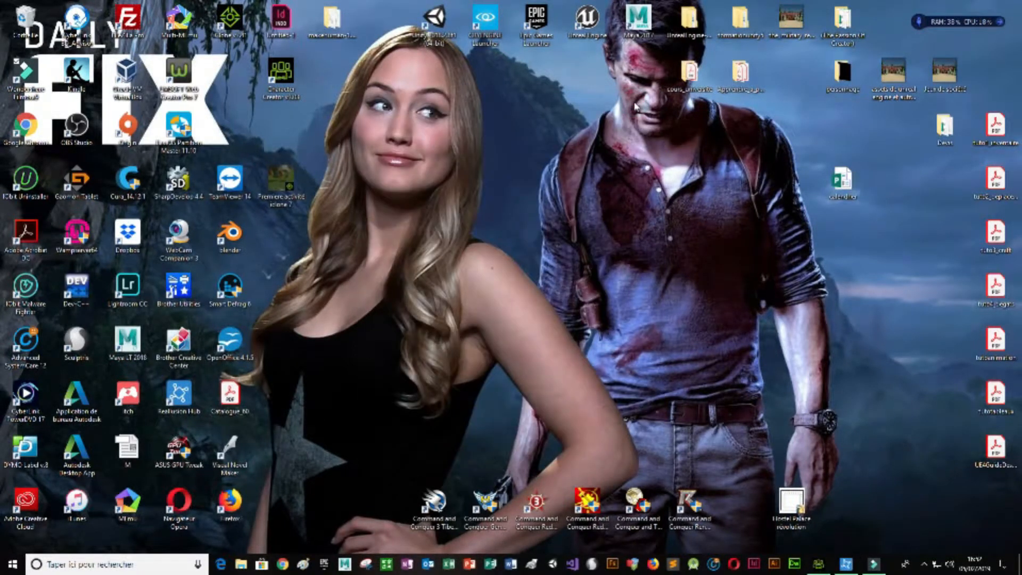
pyautogui.click(818, 566)
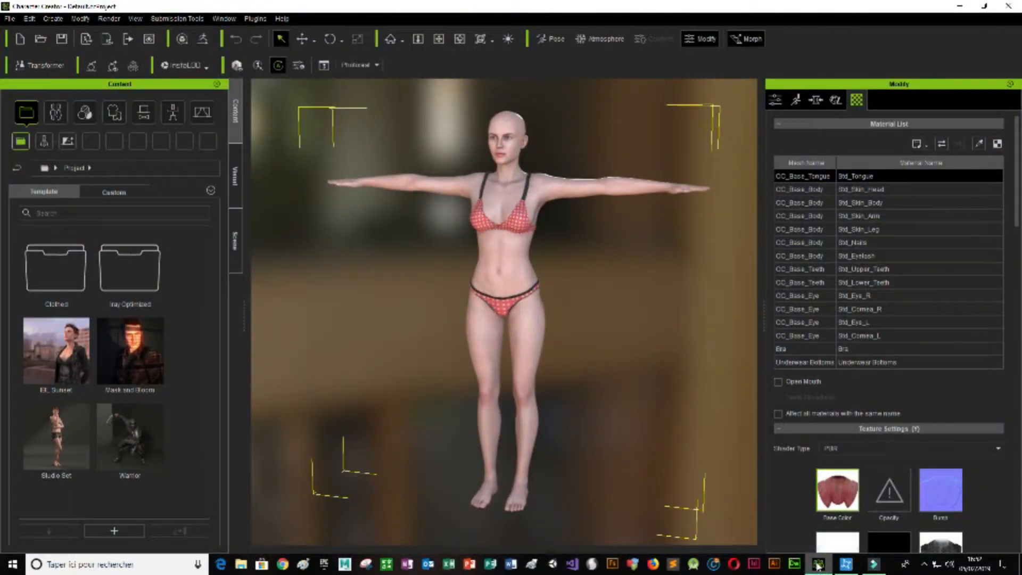
pyautogui.moveTo(817, 564)
pyautogui.click(56, 20)
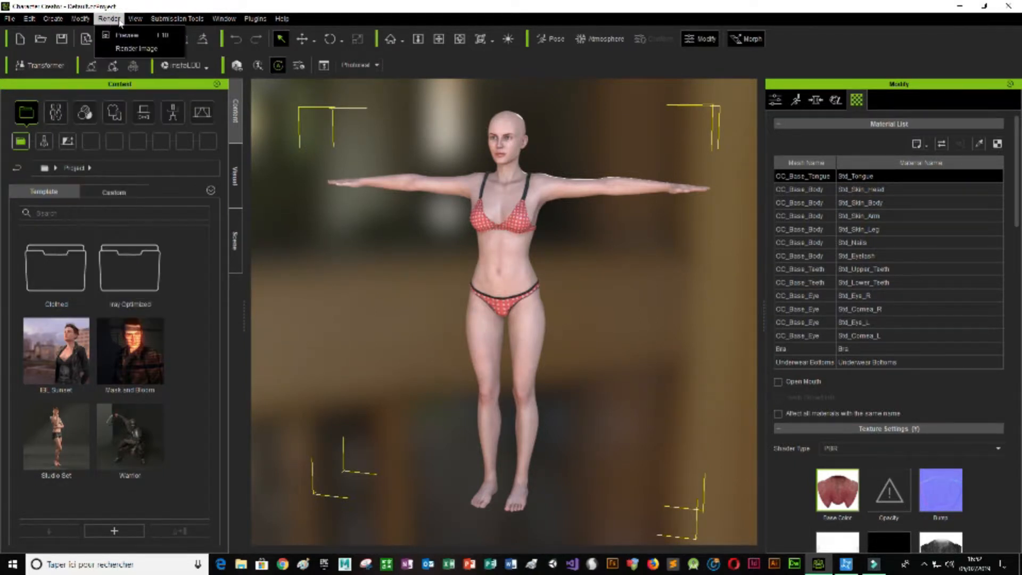
pyautogui.moveTo(151, 20)
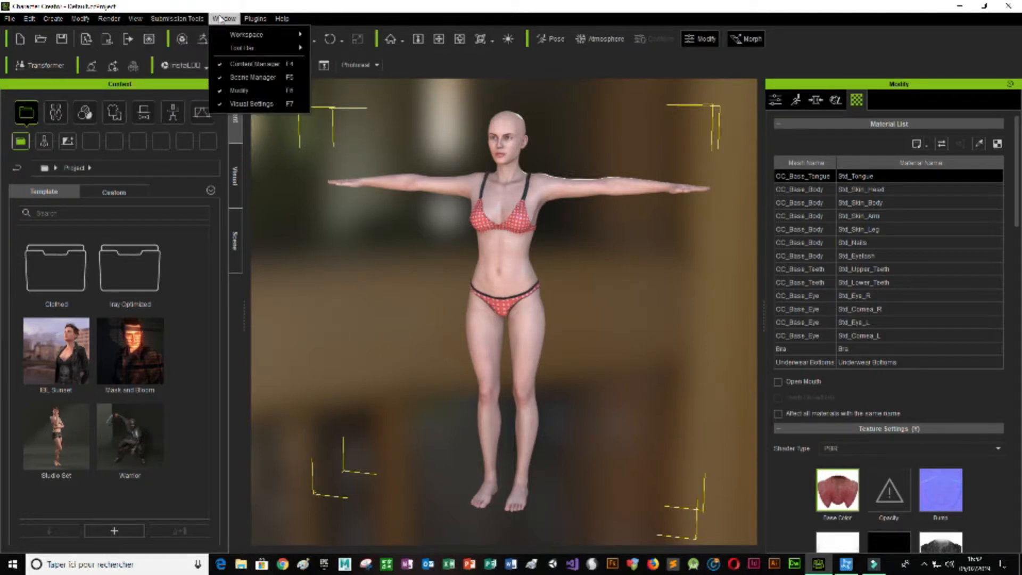
pyautogui.moveTo(297, 20)
pyautogui.moveTo(249, 20)
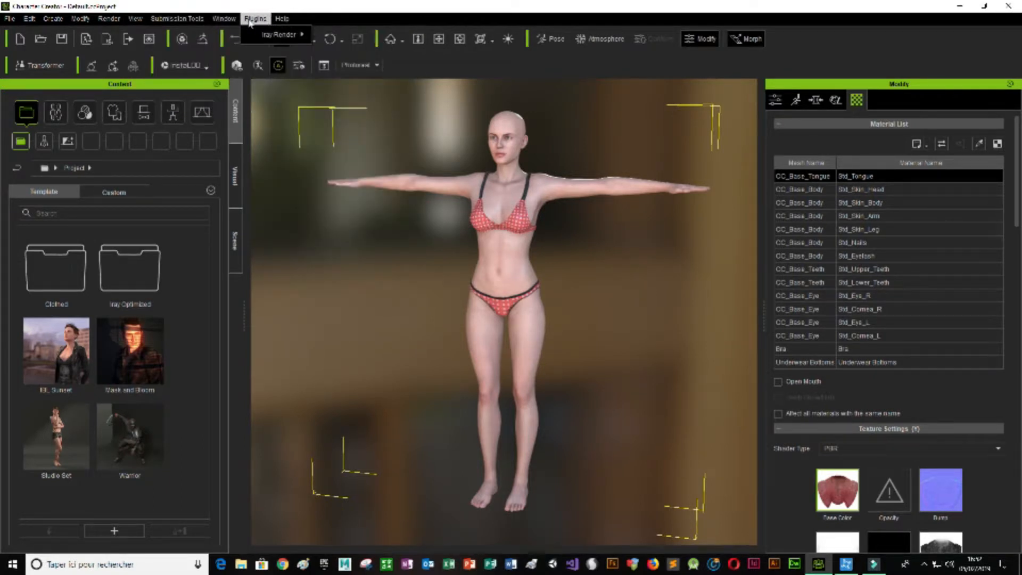
pyautogui.moveTo(275, 36)
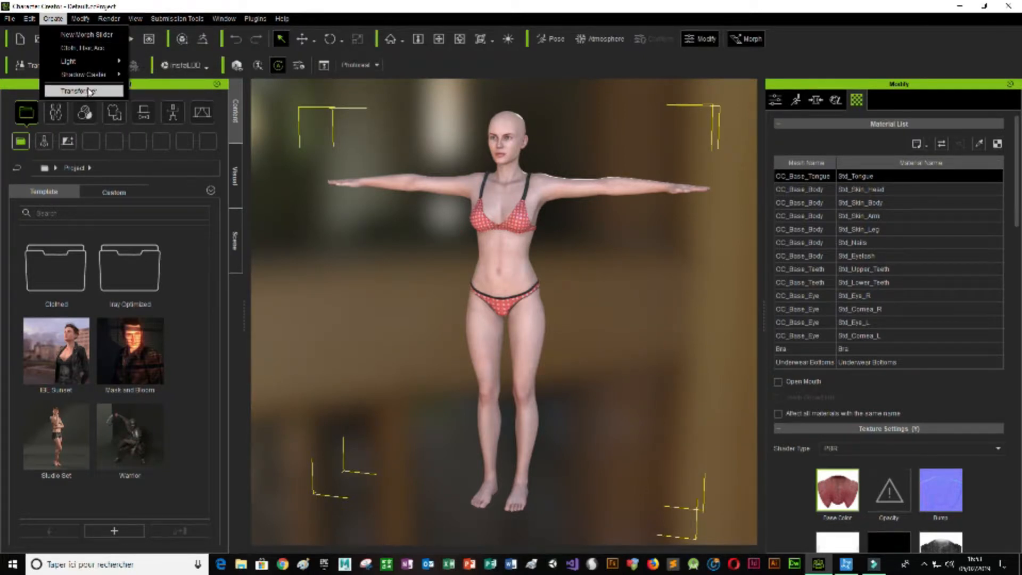
pyautogui.moveTo(100, 78)
pyautogui.click(89, 20)
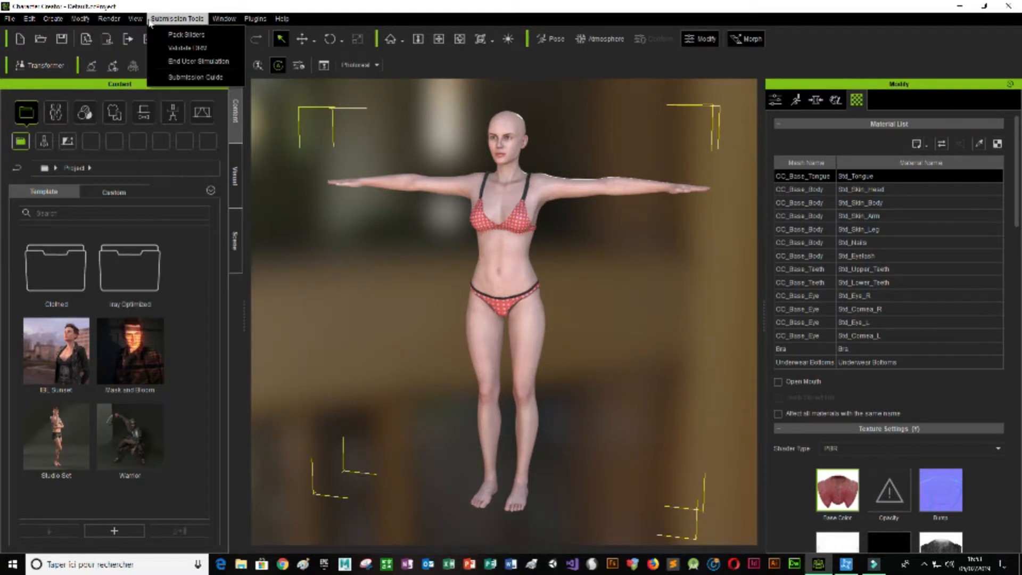
pyautogui.moveTo(108, 22)
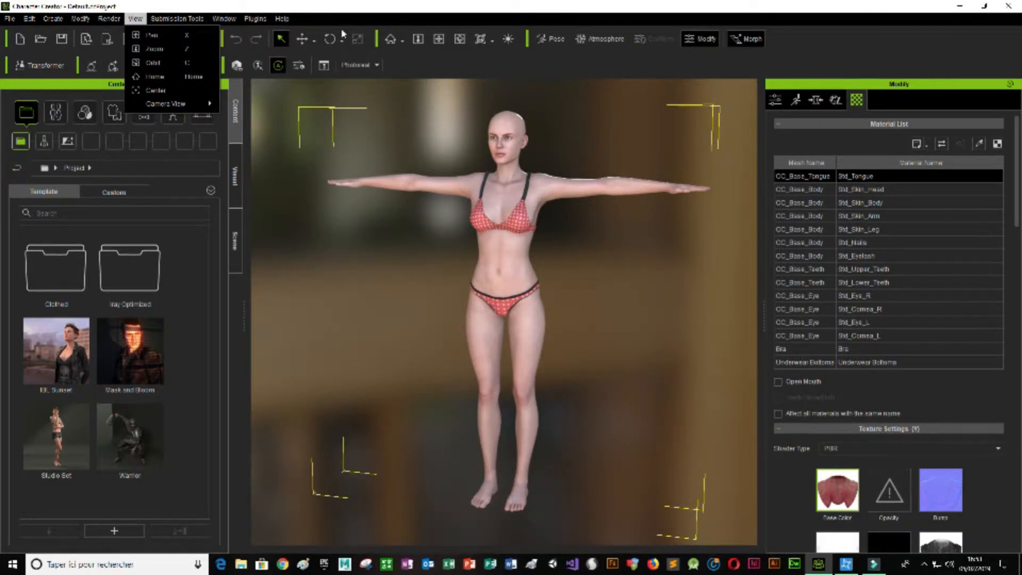
pyautogui.click(282, 19)
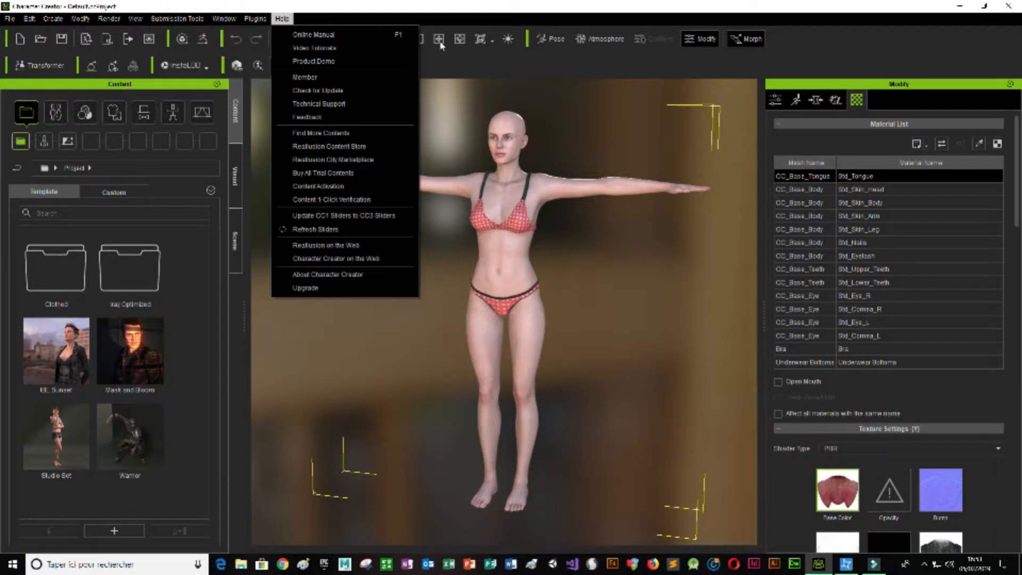
pyautogui.click(126, 24)
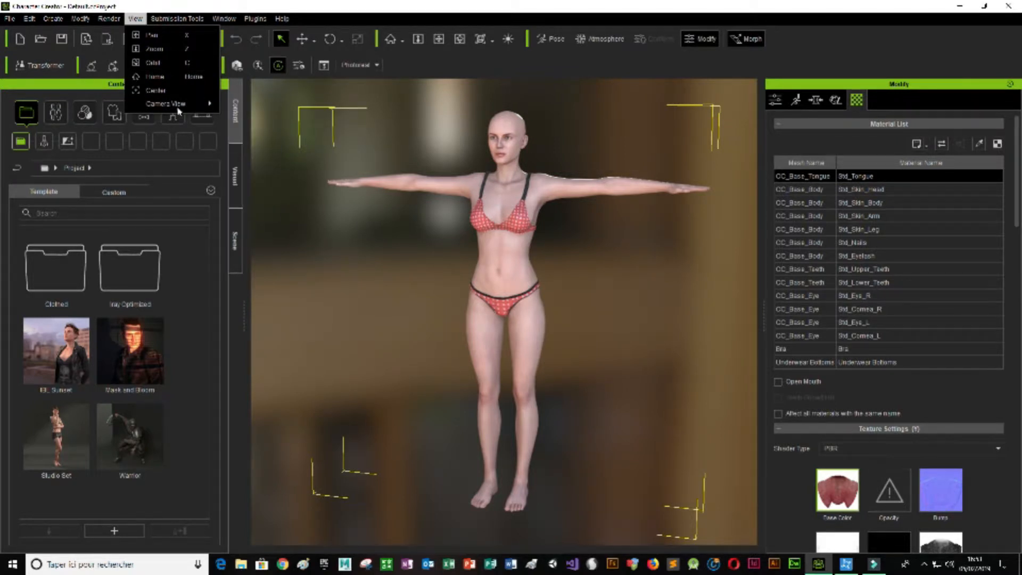
pyautogui.moveTo(181, 105)
pyautogui.moveTo(190, 21)
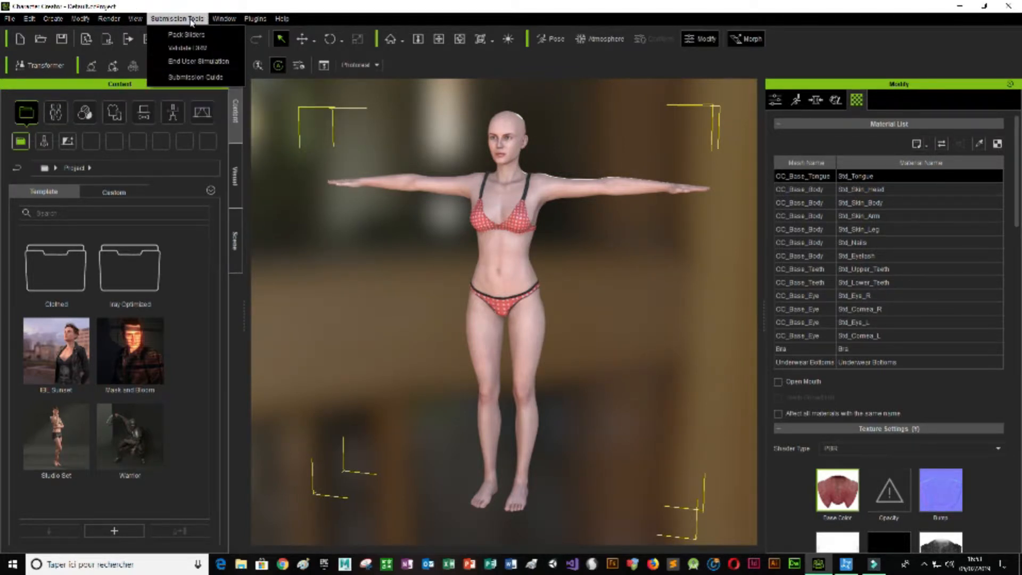
pyautogui.moveTo(228, 20)
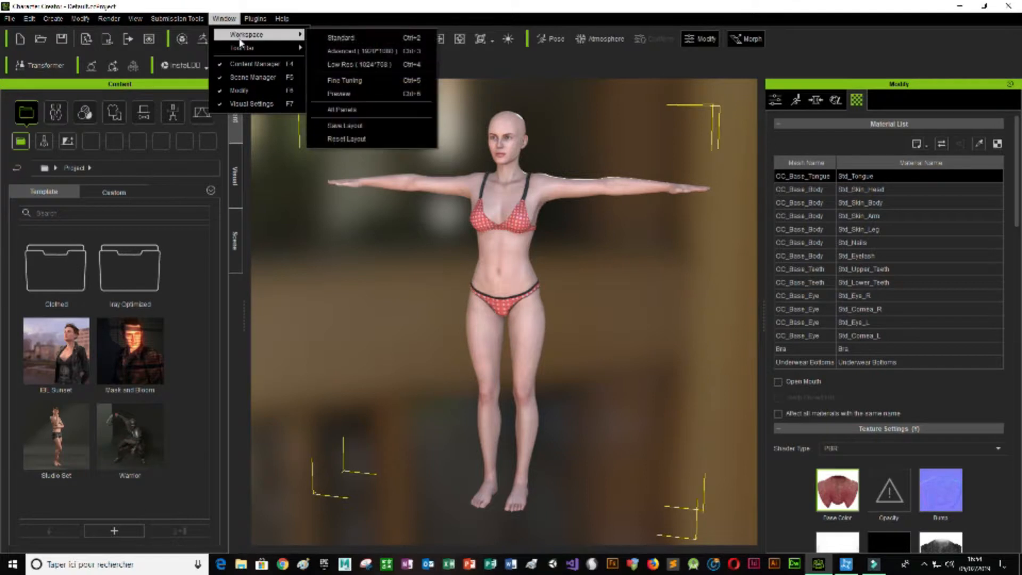
# Hide the Visual Settings panel and show it again
pyautogui.click(237, 106)
pyautogui.click(224, 19)
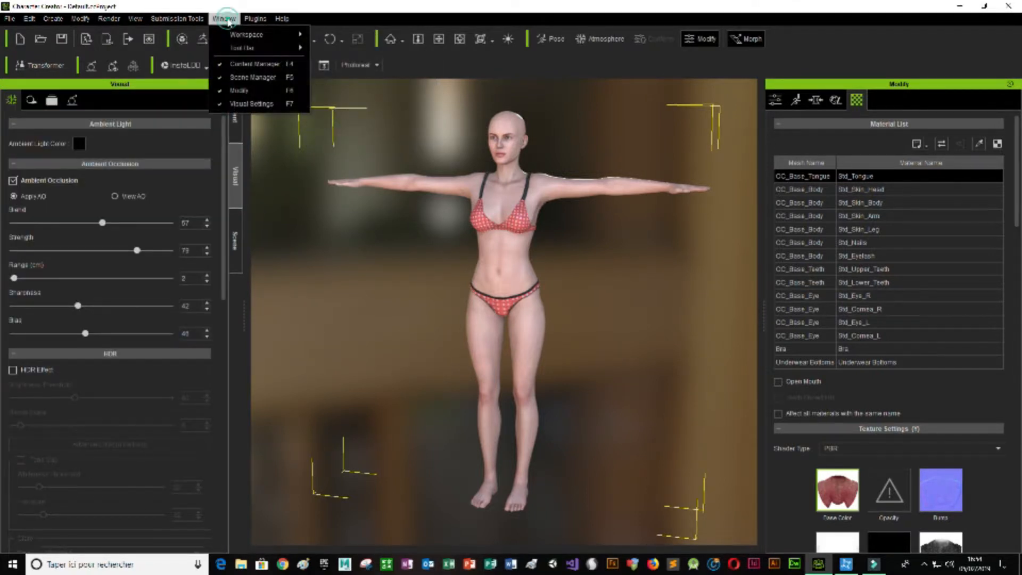
pyautogui.click(247, 105)
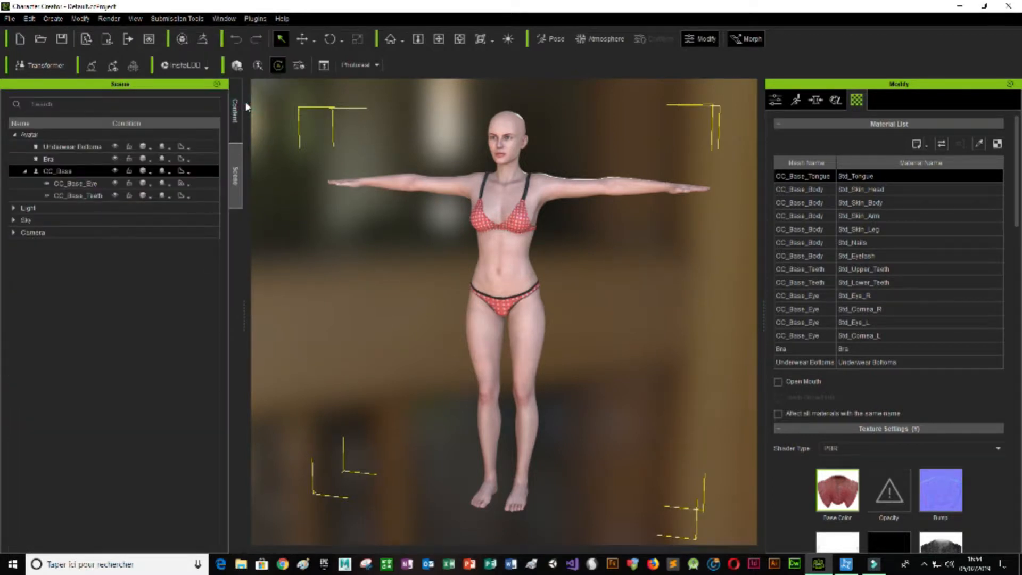
pyautogui.click(215, 18)
pyautogui.click(263, 105)
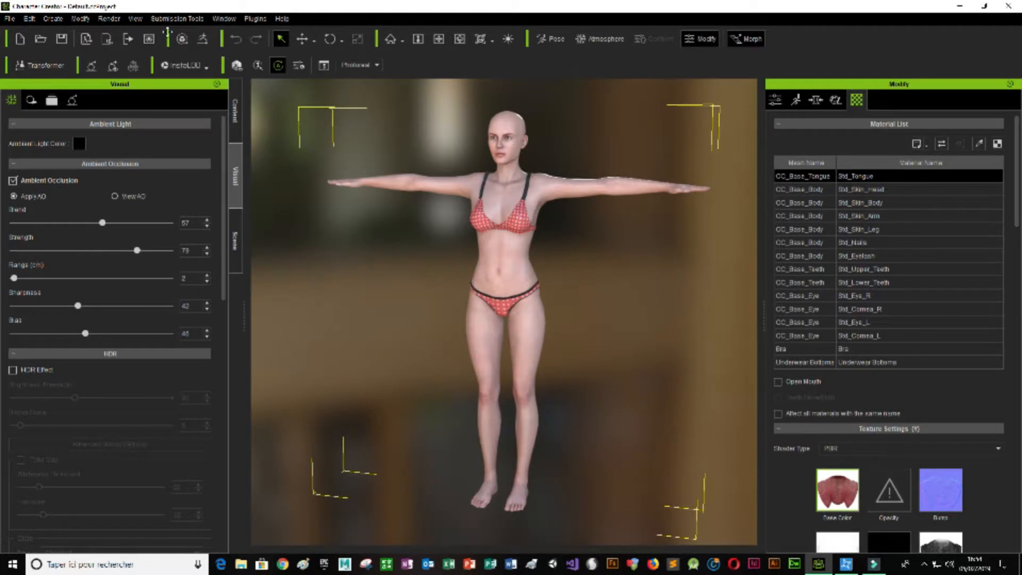
pyautogui.click(225, 18)
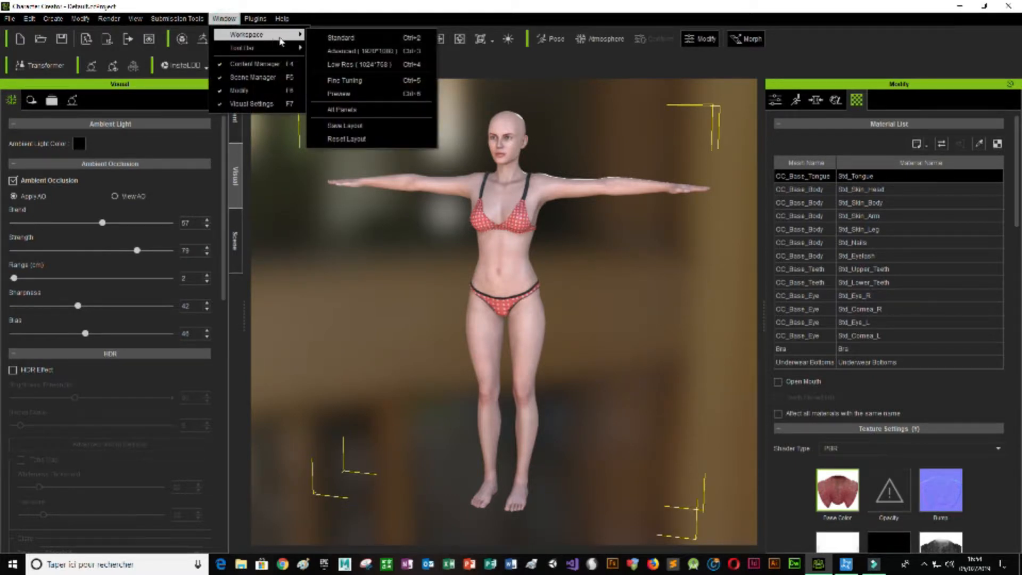
pyautogui.moveTo(281, 53)
pyautogui.moveTo(263, 22)
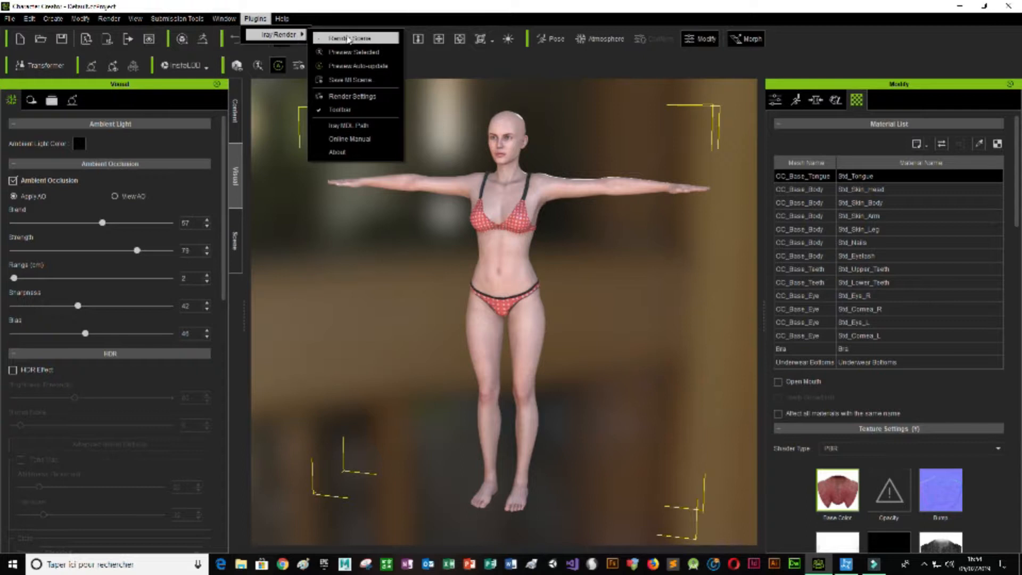
pyautogui.click(383, 133)
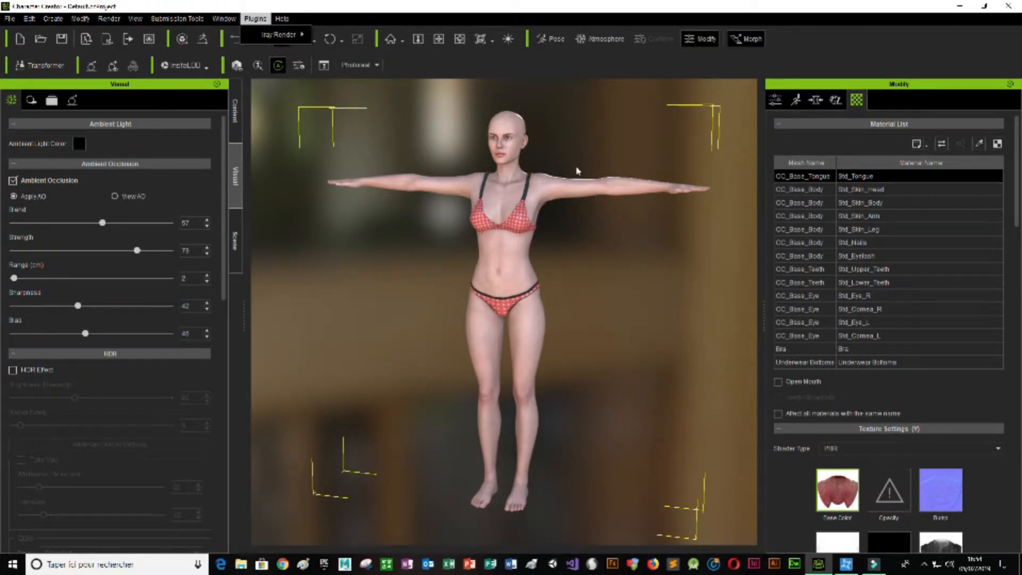
# Show the content library with the project templates and check the available InstaLOD options
pyautogui.click(238, 123)
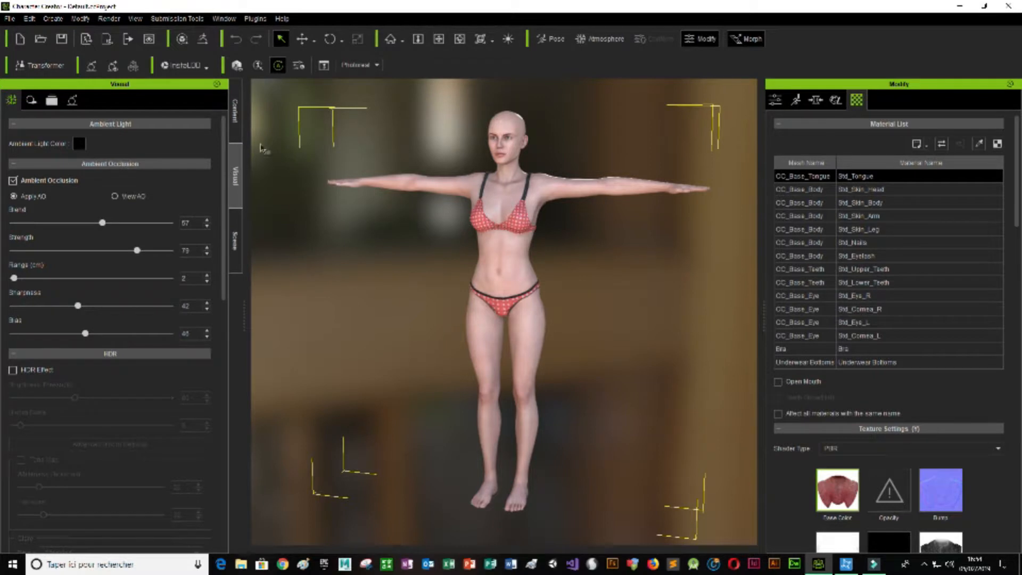
pyautogui.click(238, 126)
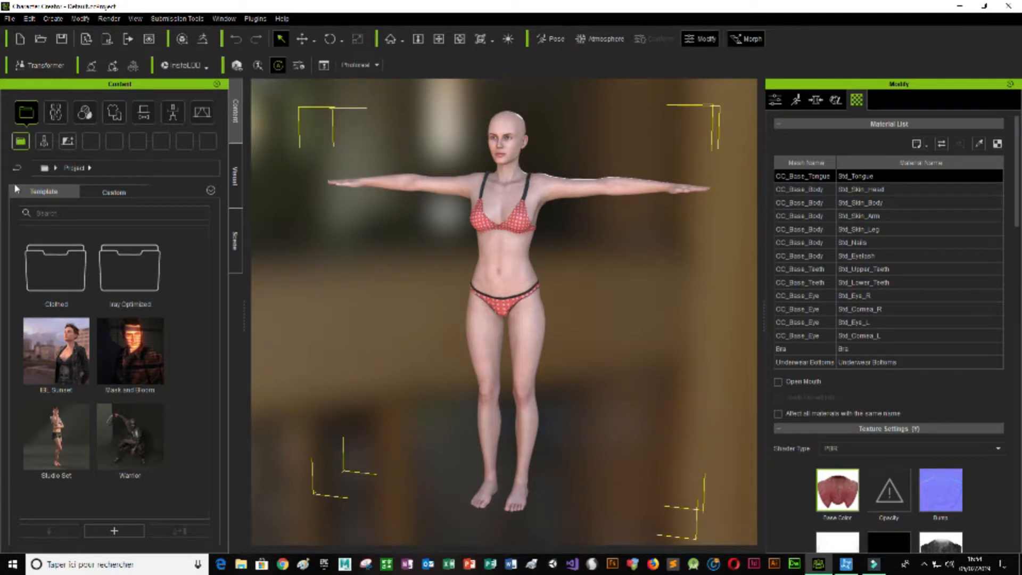
pyautogui.click(206, 68)
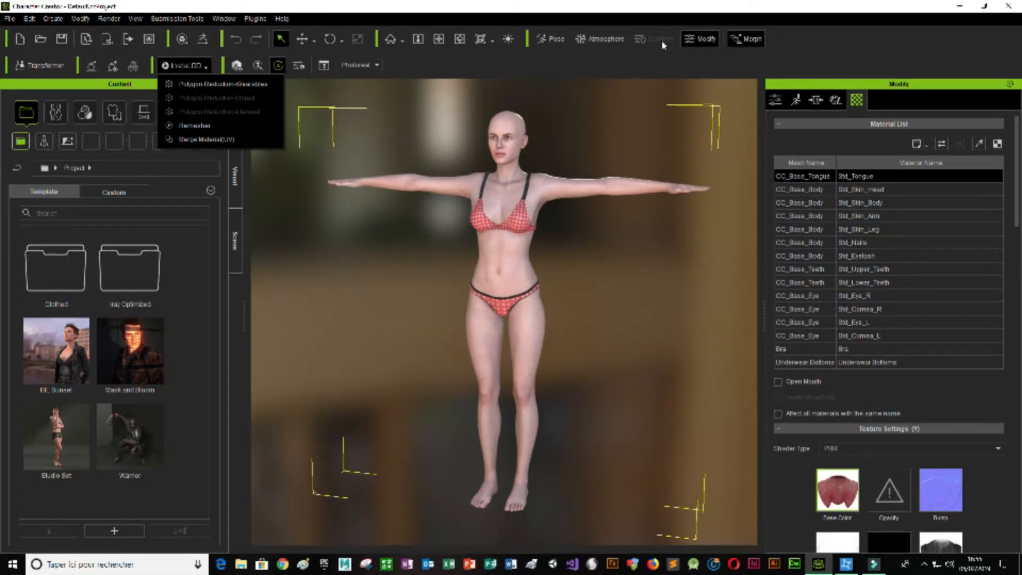
pyautogui.click(627, 130)
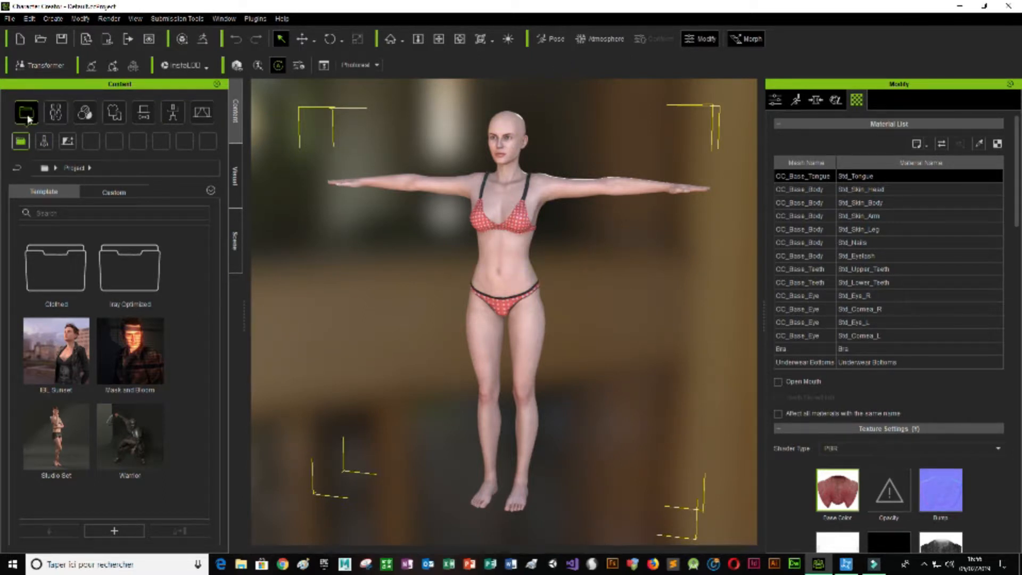
# Browse the avatar templates and avatar presets, and examine the full-body morph presets in the content library
pyautogui.click(44, 143)
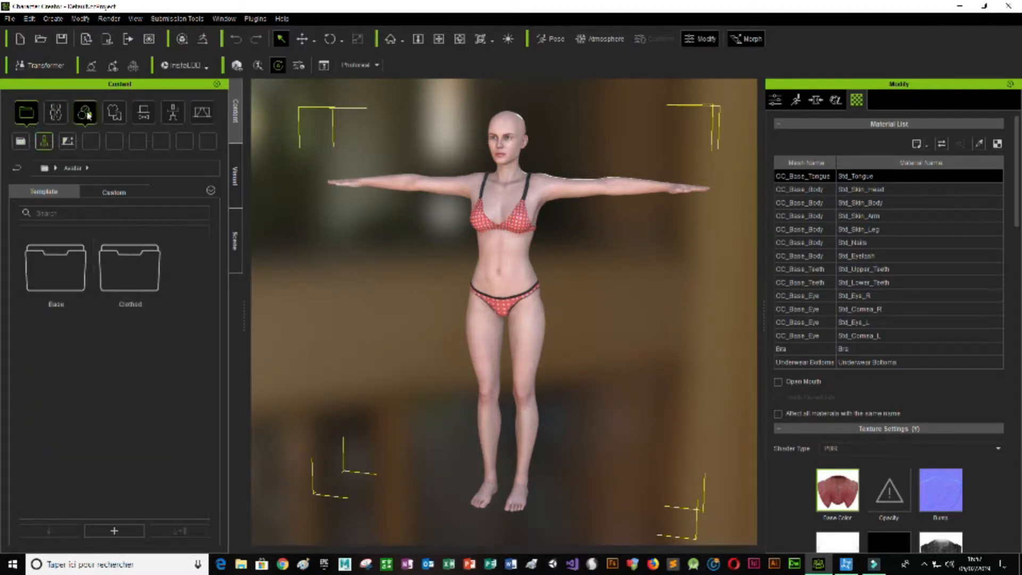
pyautogui.click(55, 112)
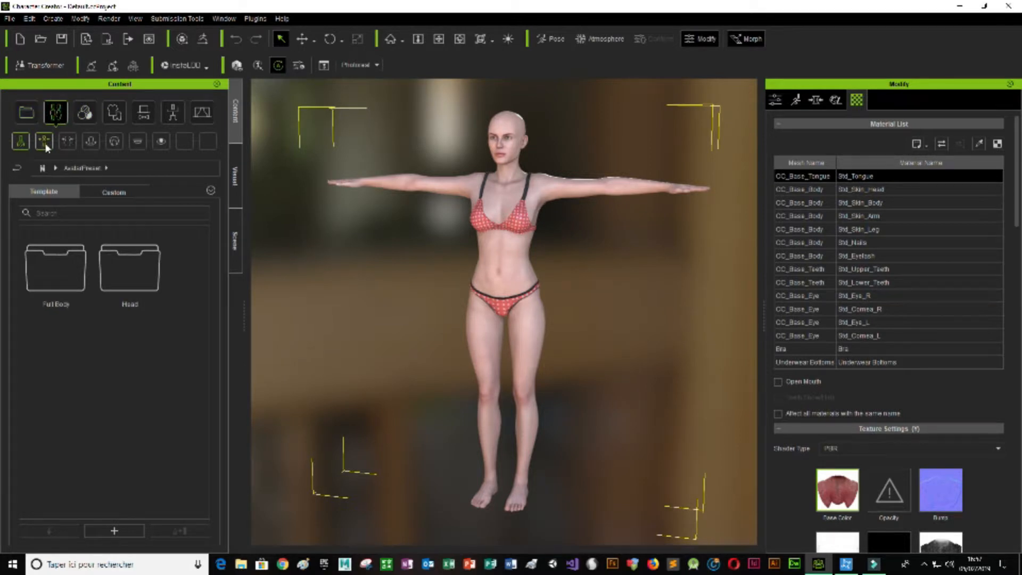
pyautogui.click(67, 145)
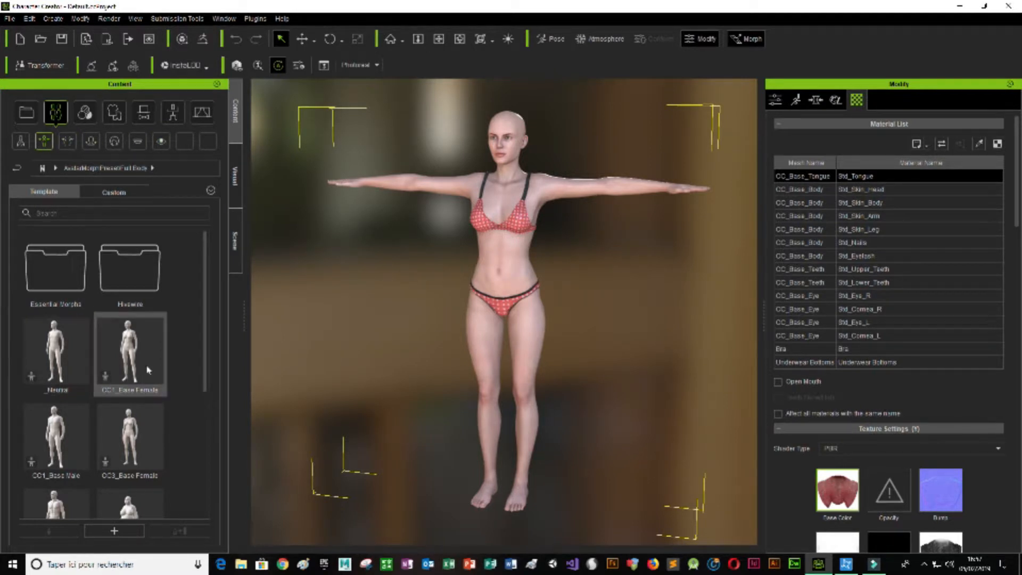
pyautogui.scroll(-4, 184, 372)
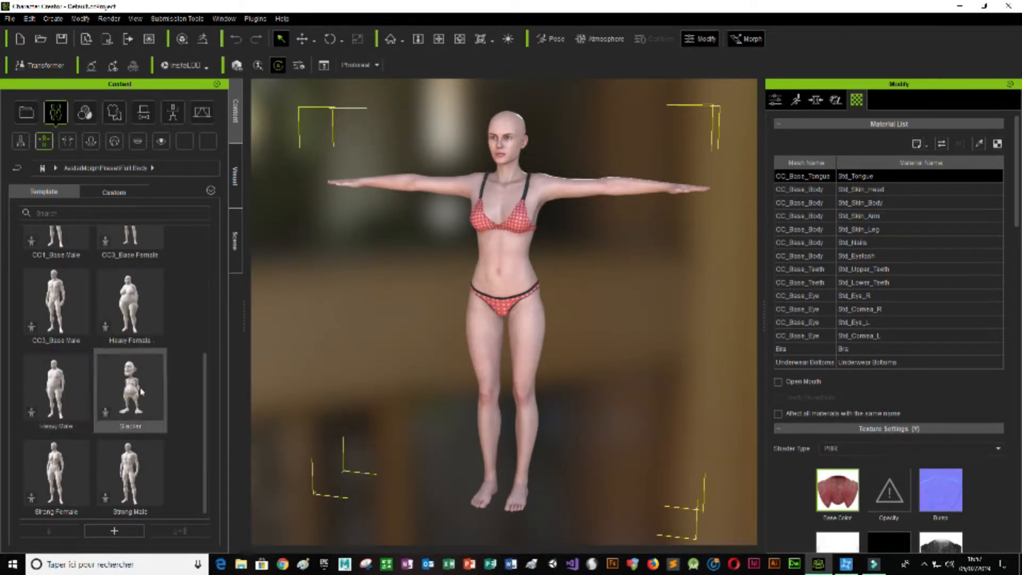
pyautogui.scroll(5, 162, 383)
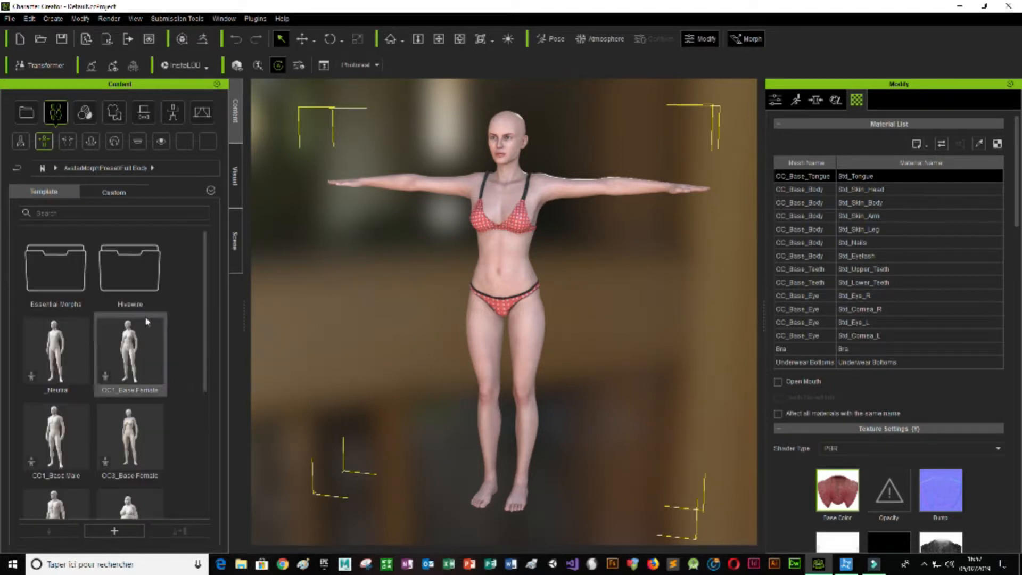
# Apply the CC1_Base Female body morph preset to the avatar and show the head morph presets
pyautogui.click(68, 140)
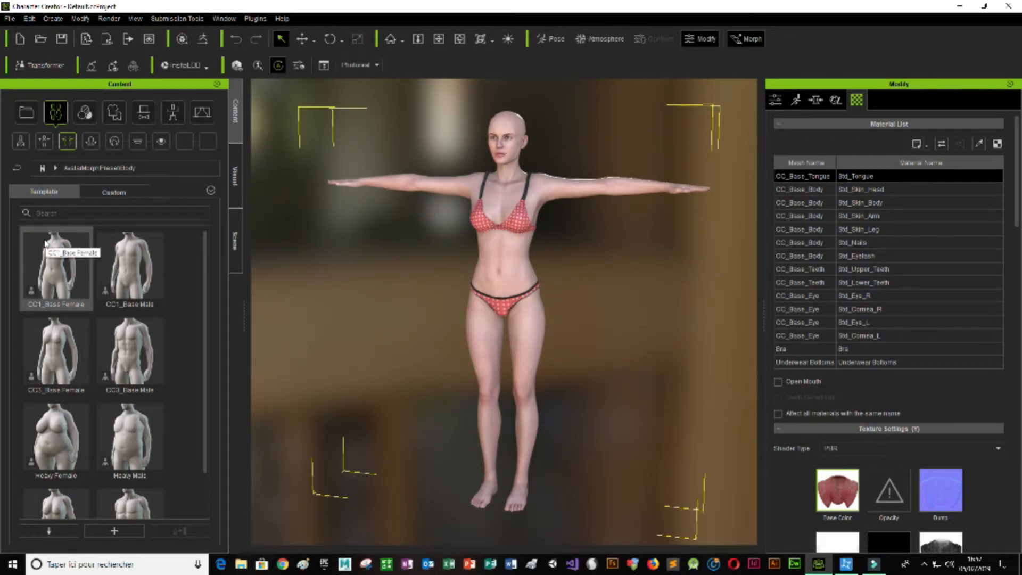
pyautogui.doubleClick(50, 268)
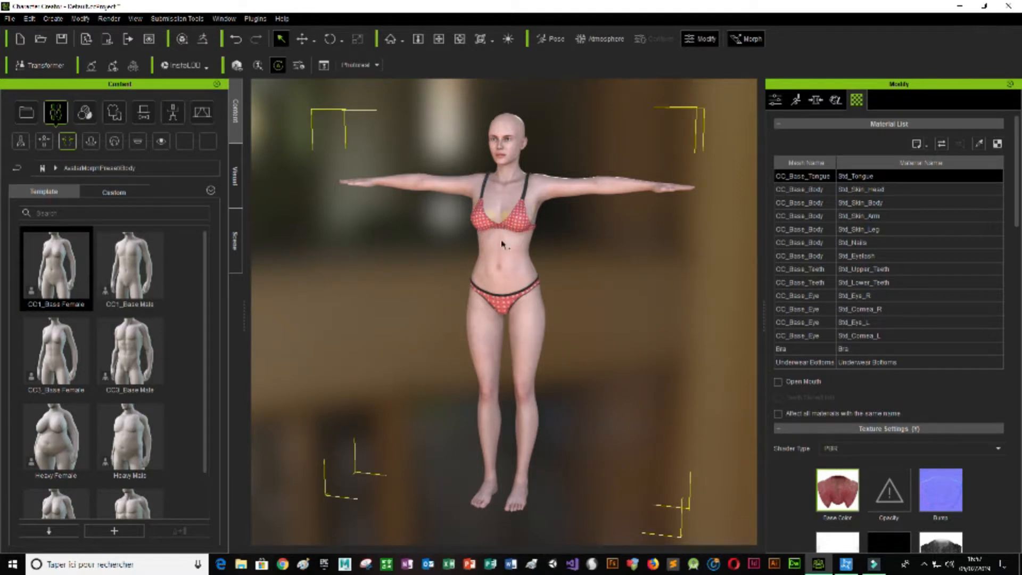
pyautogui.click(91, 141)
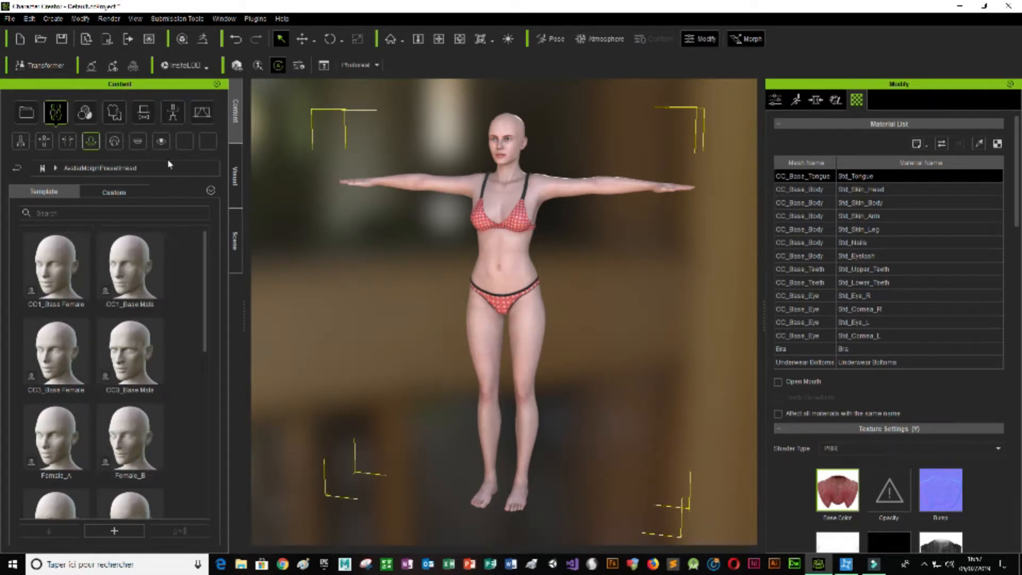
# Give the avatar the Long Hair style and replace it with the High Ponytail style
pyautogui.click(115, 142)
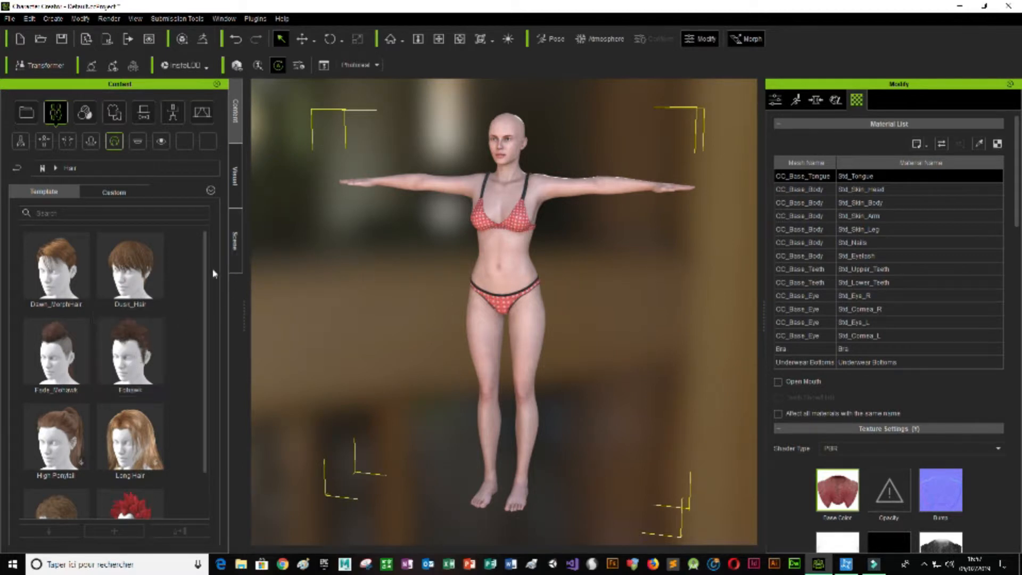
pyautogui.scroll(-2, 205, 273)
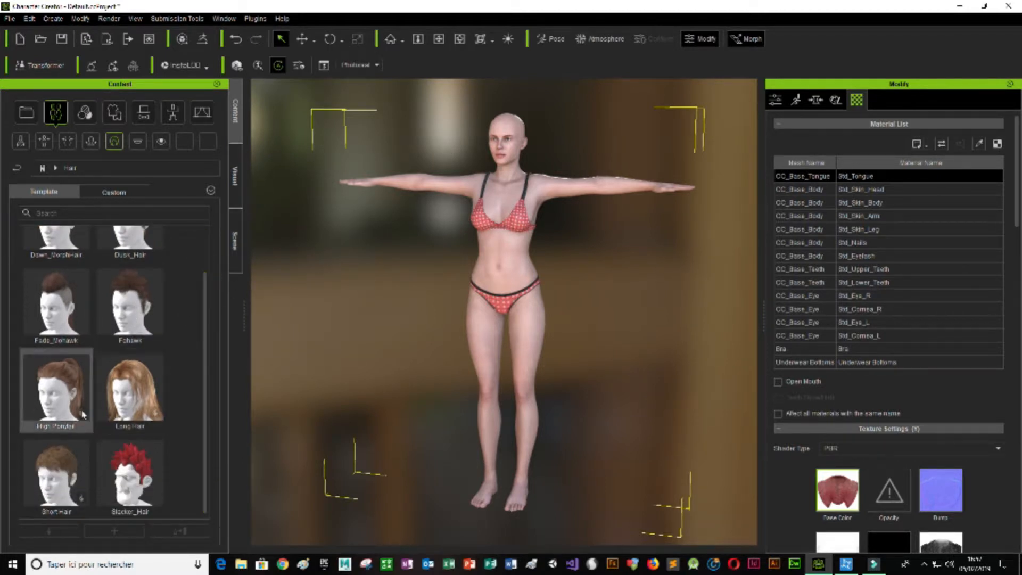
pyautogui.click(137, 387)
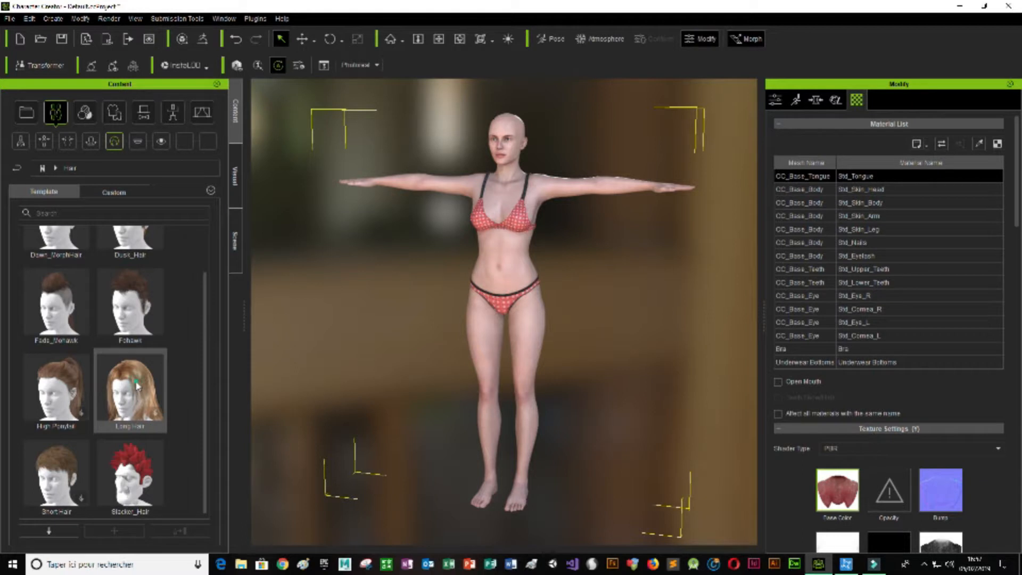
pyautogui.doubleClick(137, 387)
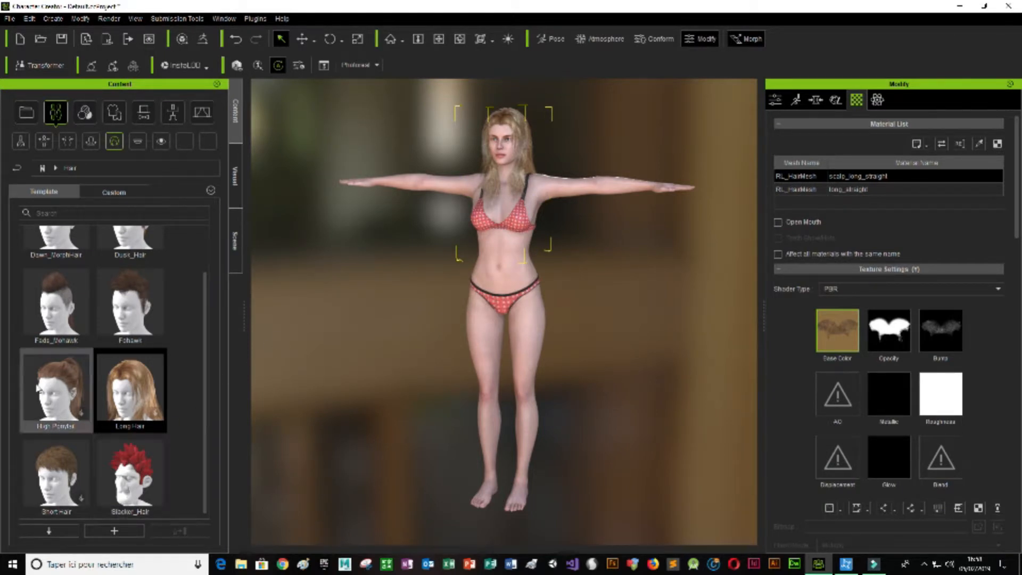
pyautogui.doubleClick(54, 387)
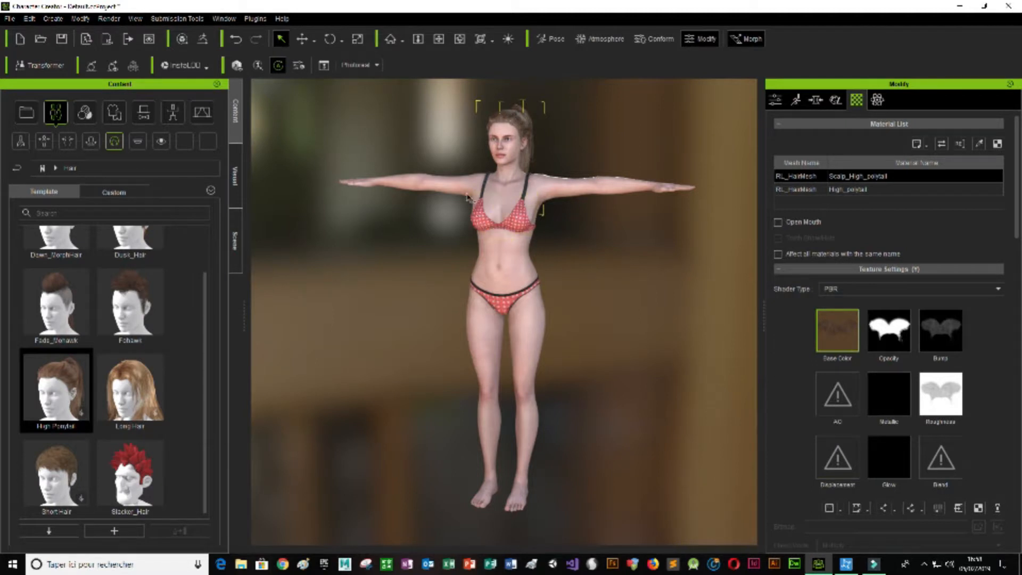
# Apply the 2 Game_Teeth_MultiUV teeth template to the avatar
pyautogui.click(137, 141)
pyautogui.click(136, 360)
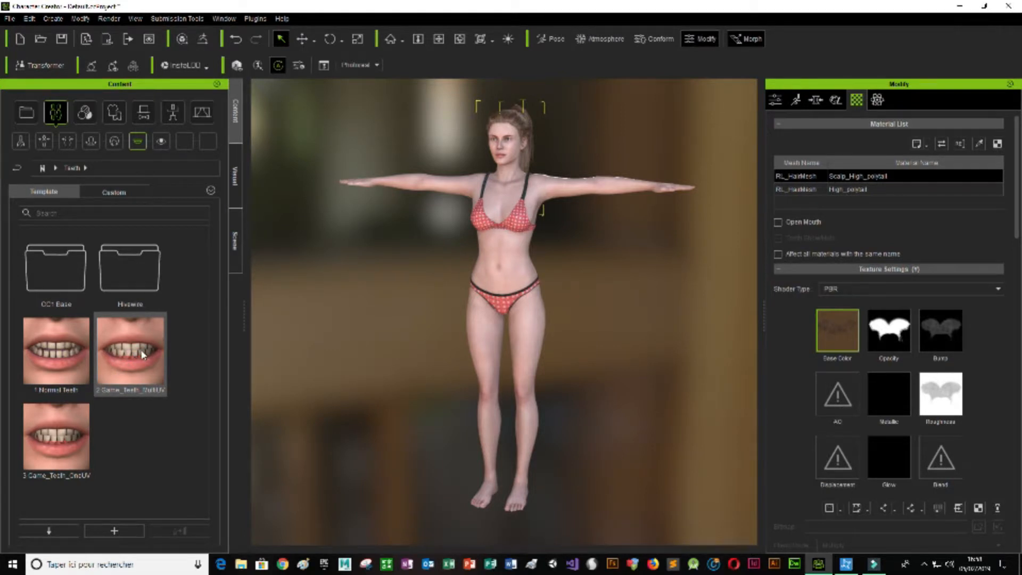
pyautogui.doubleClick(142, 355)
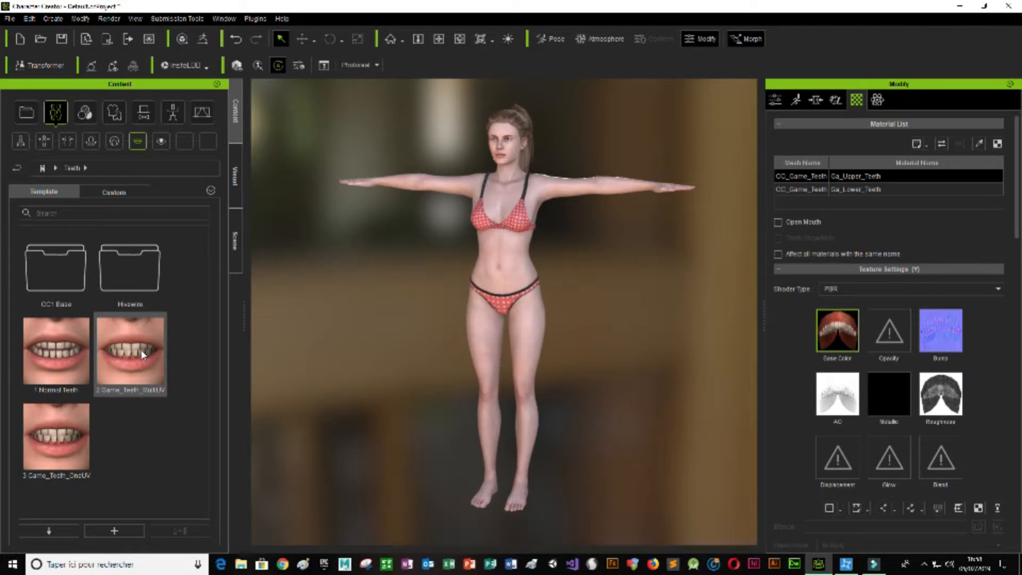
# Fully replace the avatar's eyes with the Eyes_01 template, and show the available skin templates
pyautogui.click(163, 142)
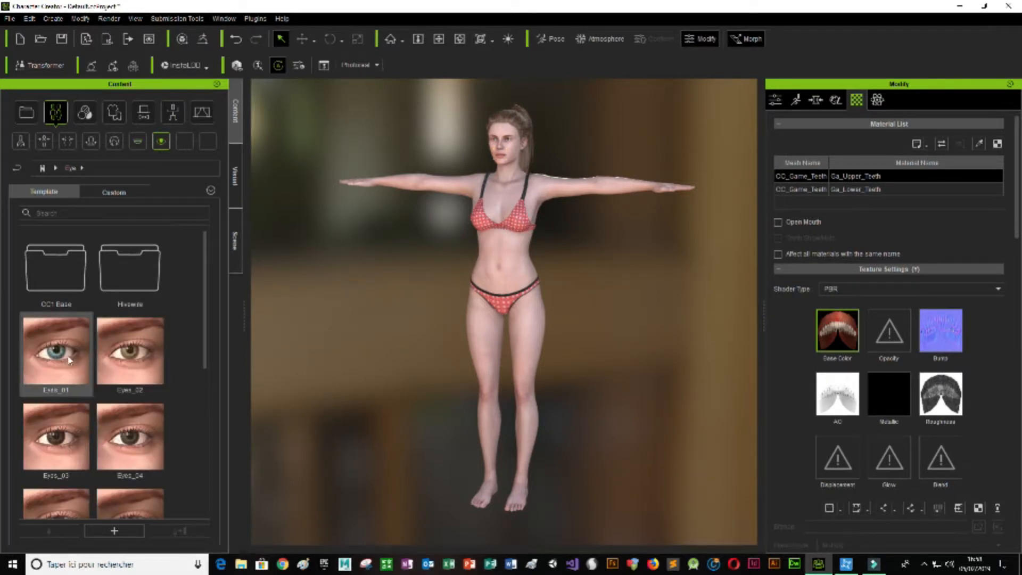
pyautogui.doubleClick(68, 360)
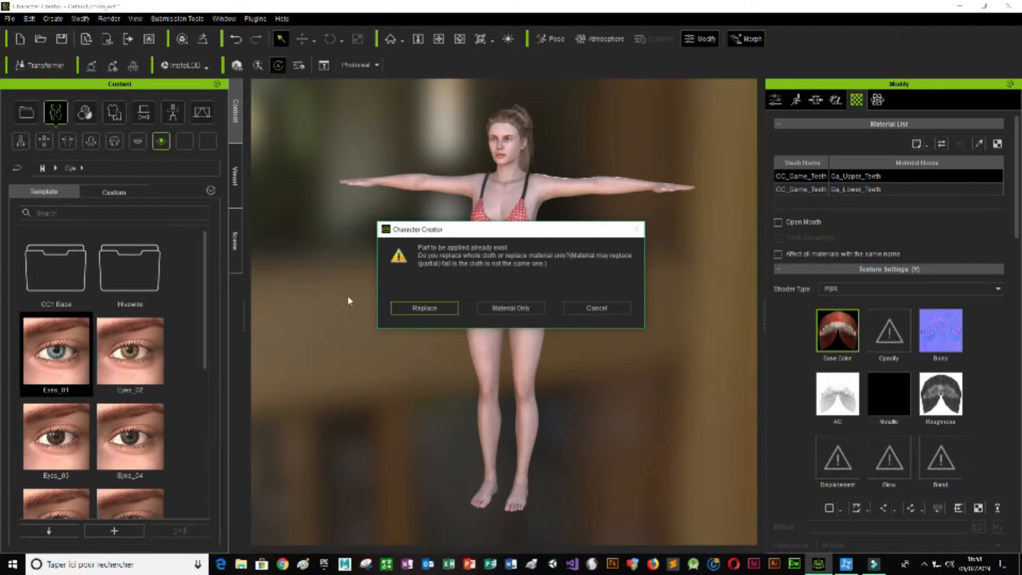
pyautogui.click(424, 308)
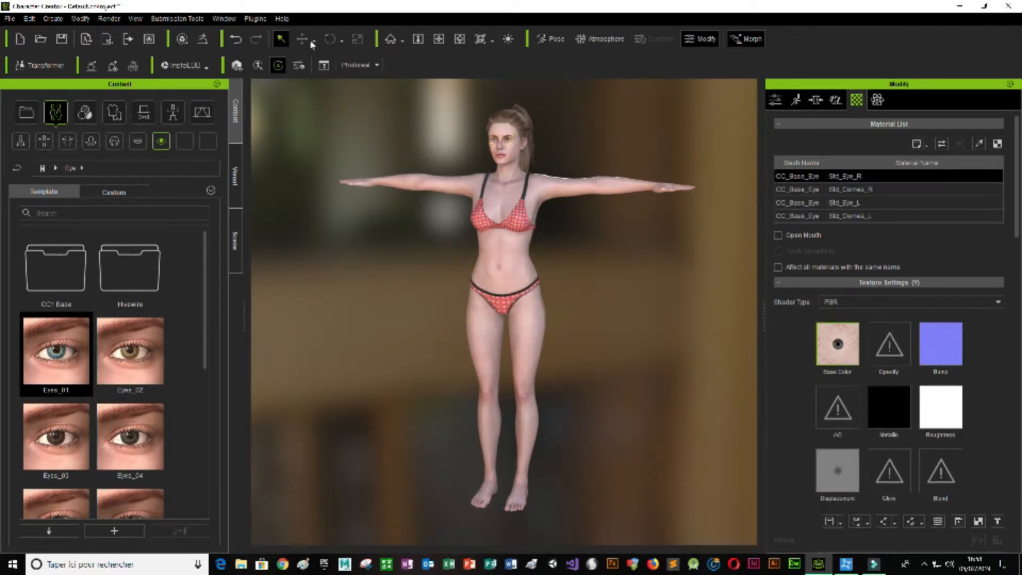
pyautogui.click(87, 114)
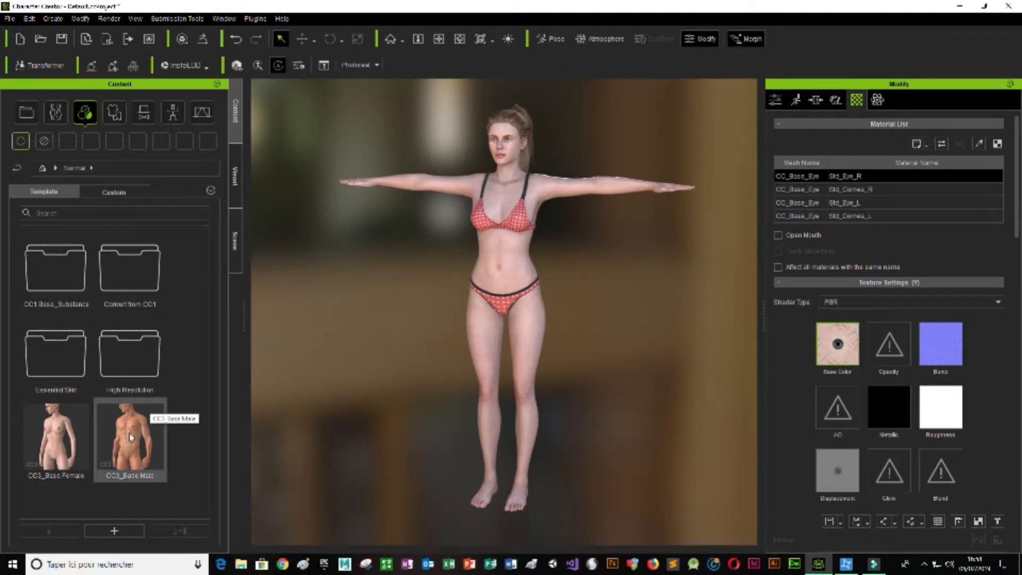
# Replace the avatar's bra with Bra_A from the underwear templates, and swap that for Bra_D
pyautogui.click(118, 117)
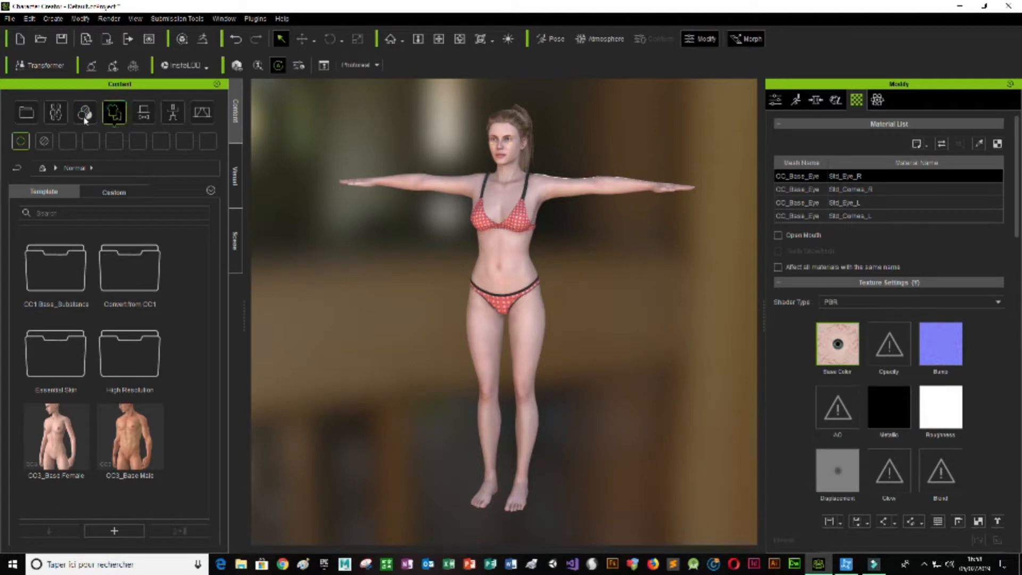
pyautogui.click(118, 117)
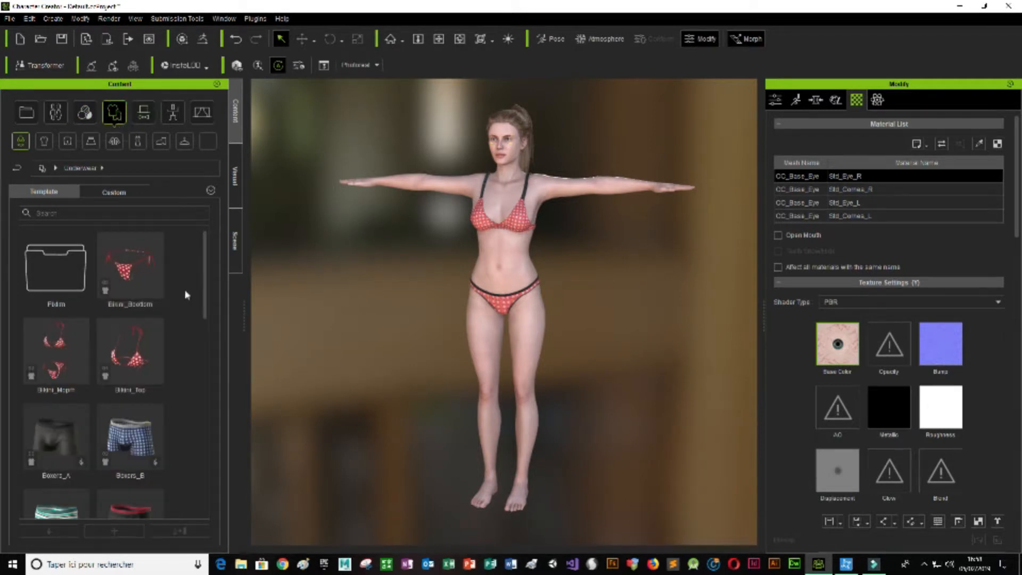
pyautogui.scroll(-1, 203, 293)
pyautogui.scroll(-5, 202, 293)
pyautogui.scroll(-3, 194, 368)
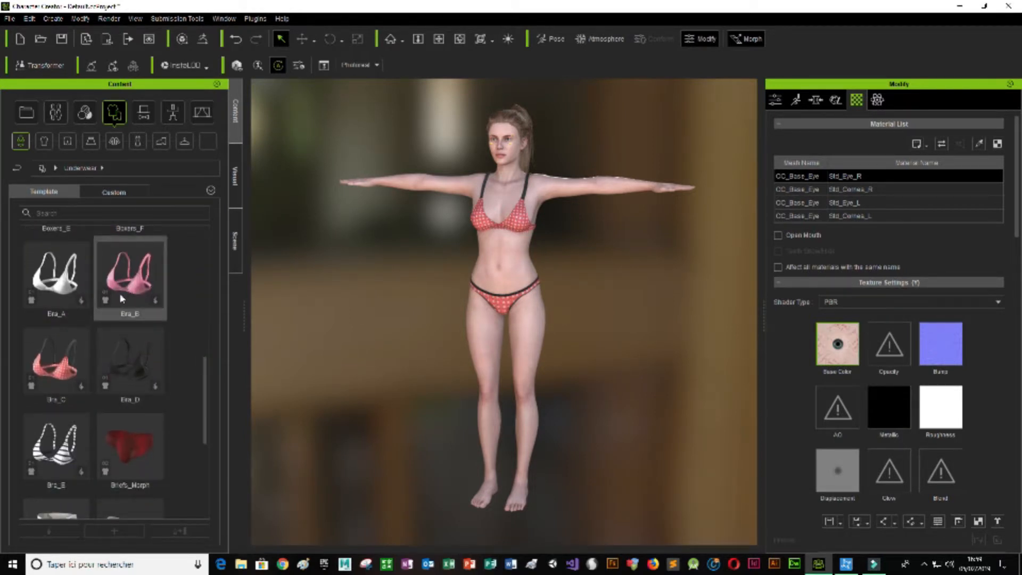
pyautogui.doubleClick(60, 287)
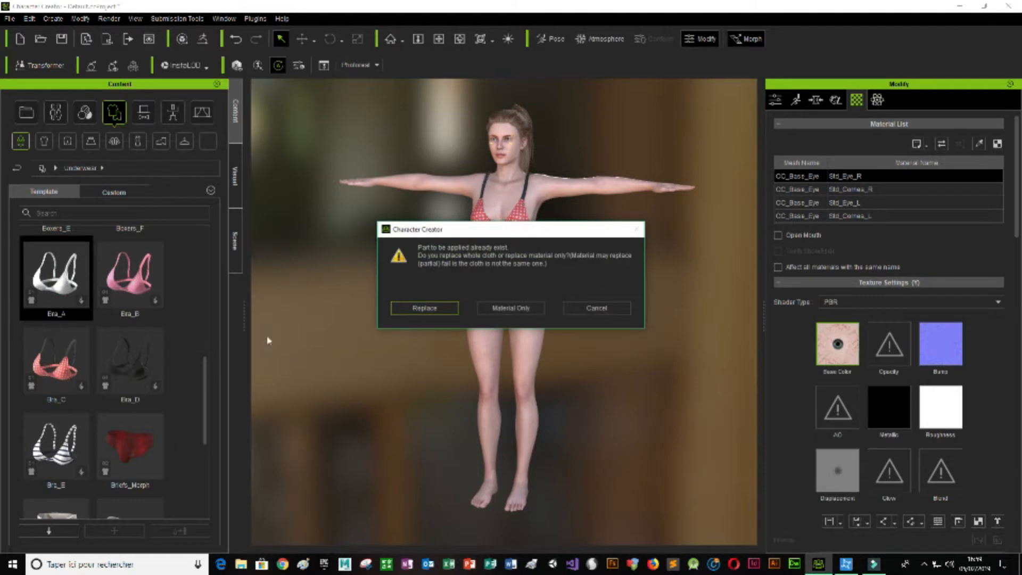
pyautogui.click(421, 308)
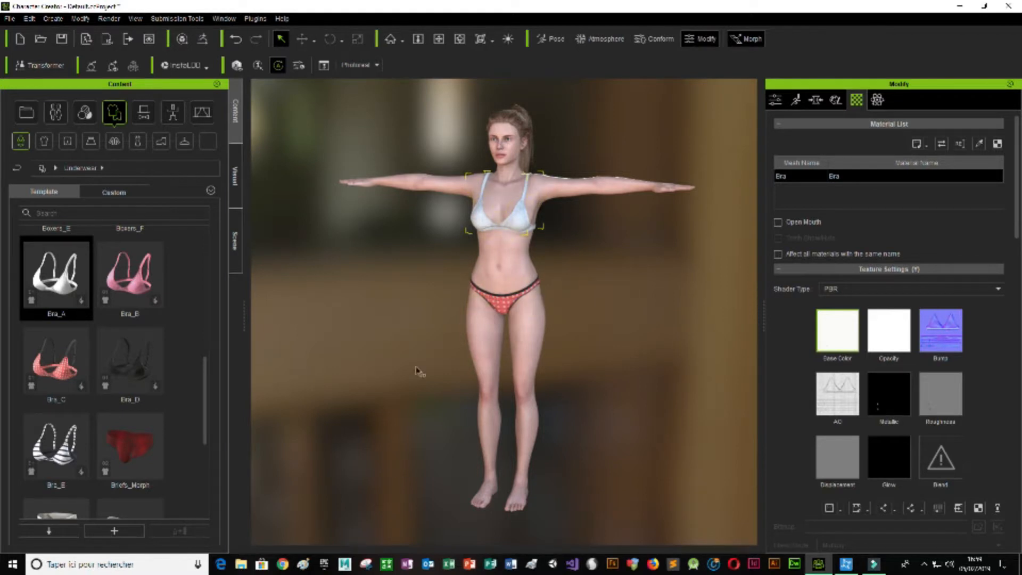
pyautogui.doubleClick(142, 366)
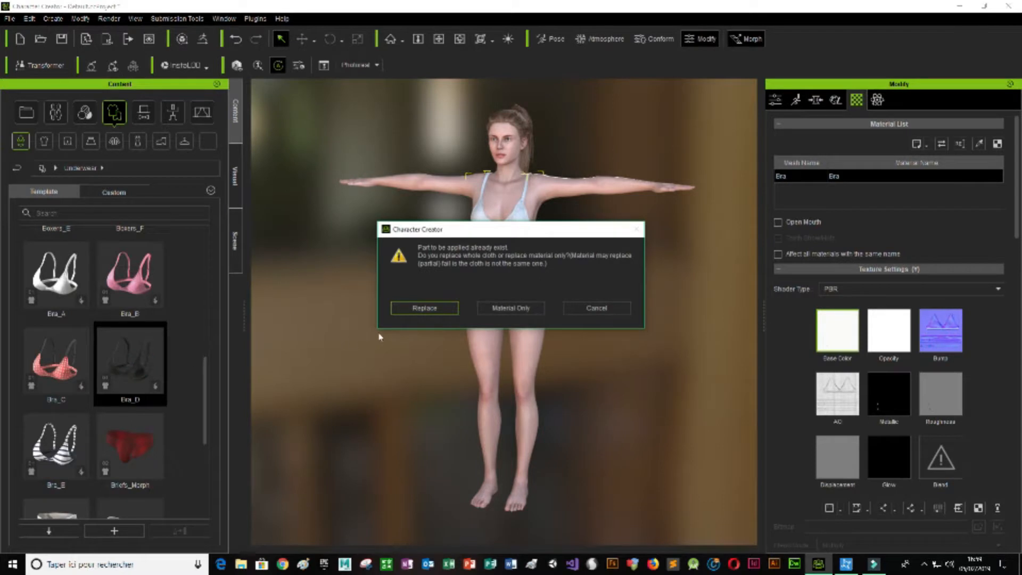
pyautogui.click(425, 307)
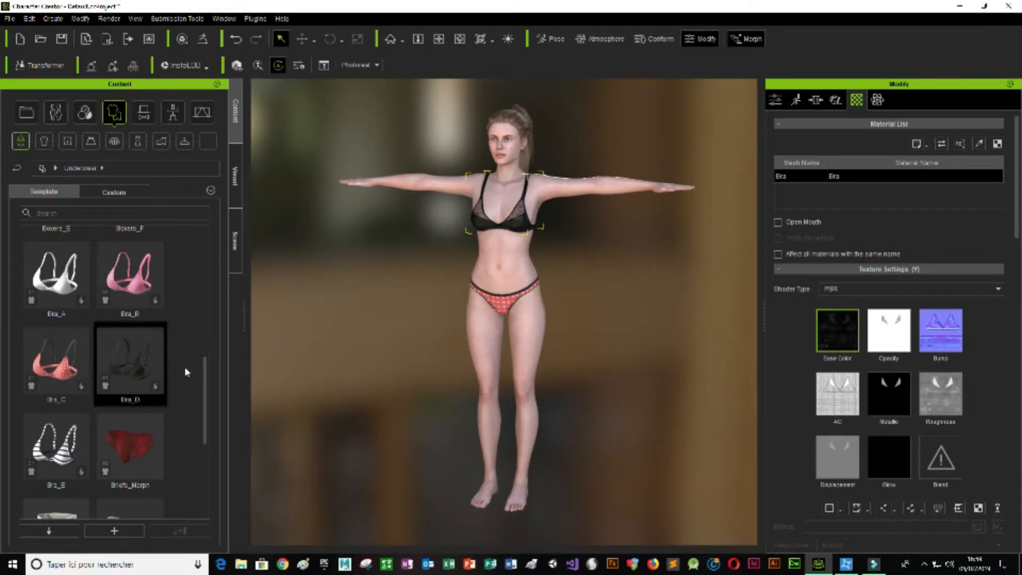
# Replace the avatar's underwear bottoms with Underwear Bottoms_D
pyautogui.scroll(-4, 209, 383)
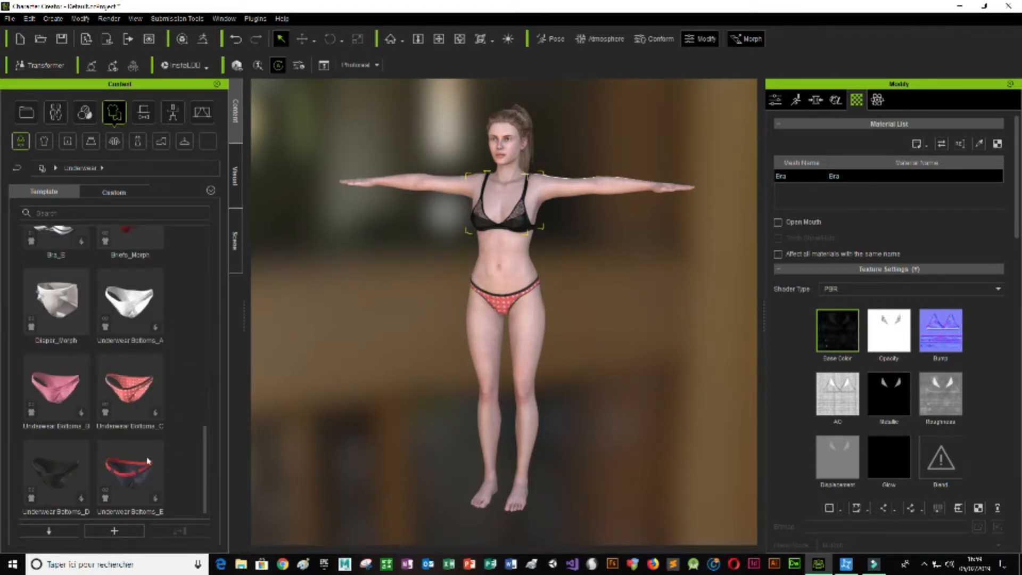
pyautogui.doubleClick(63, 470)
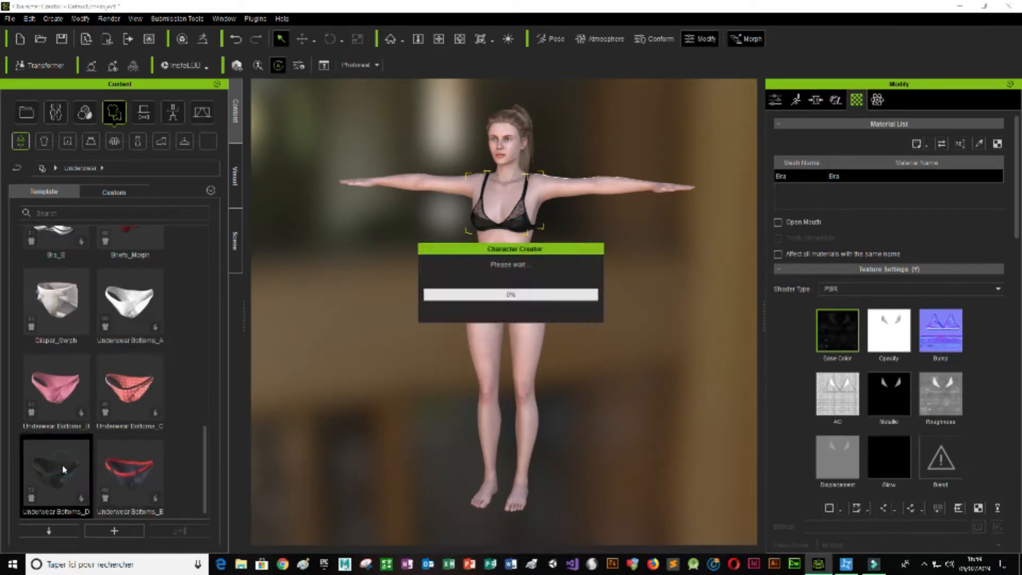
pyautogui.click(410, 310)
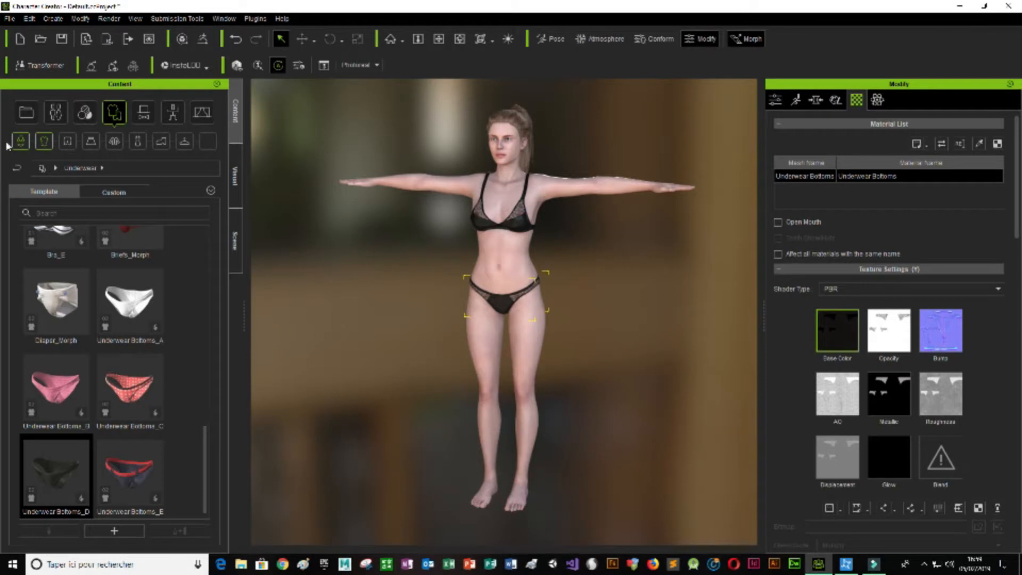
# Dress the avatar in the Camisole from the shirt templates and look over the other shirts
pyautogui.click(45, 143)
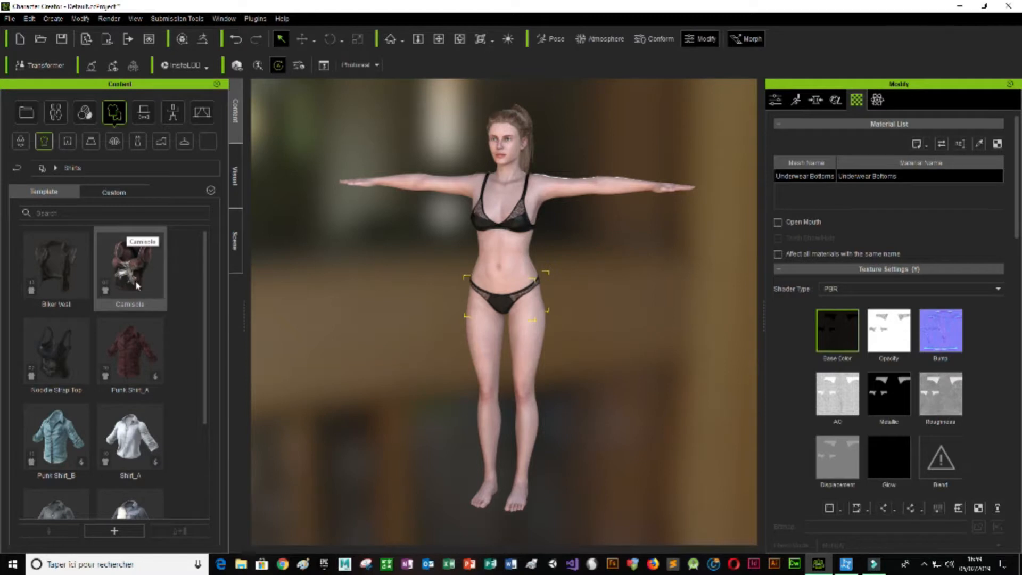
pyautogui.doubleClick(125, 270)
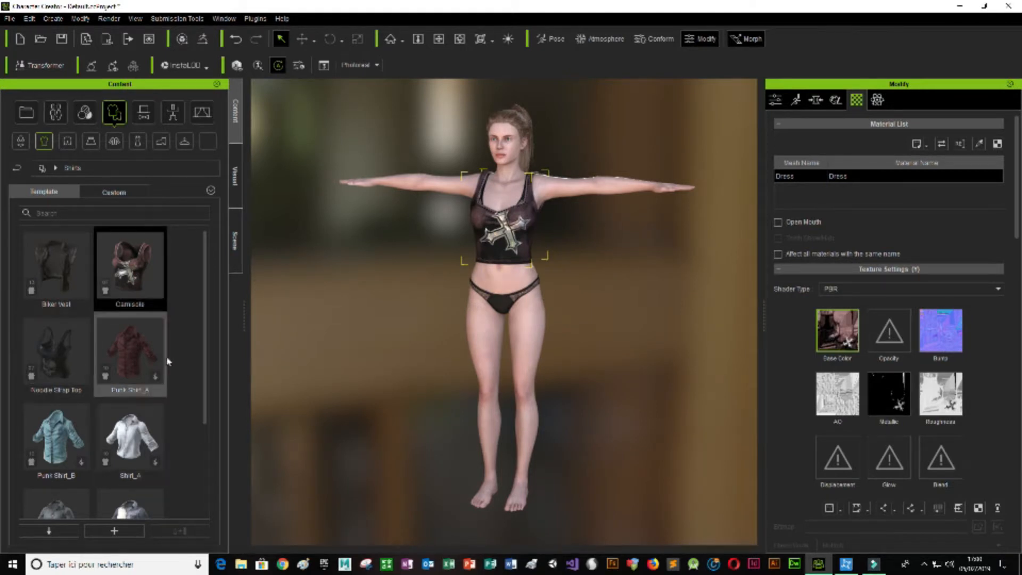
pyautogui.scroll(-2, 167, 362)
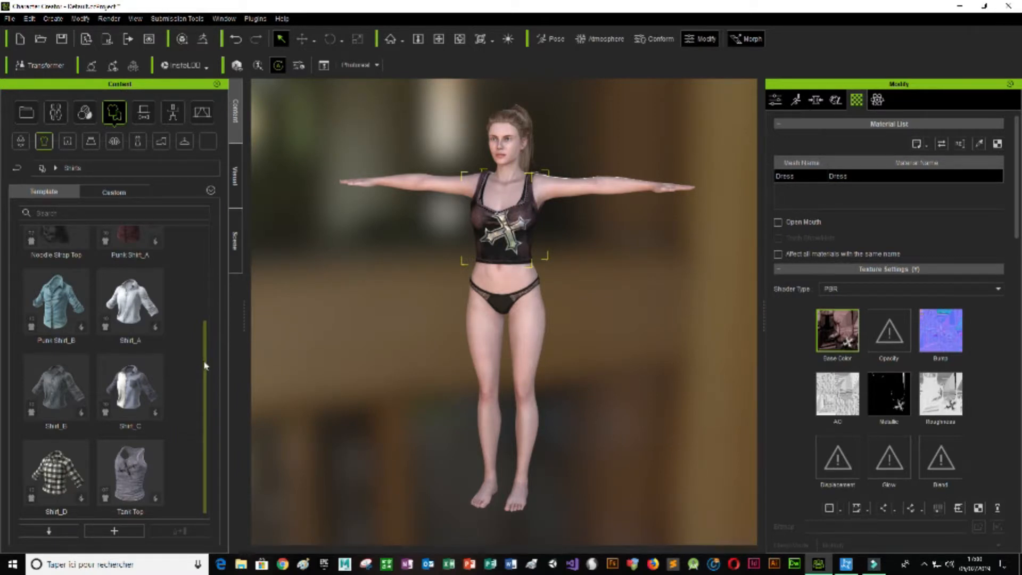
pyautogui.scroll(1, 204, 355)
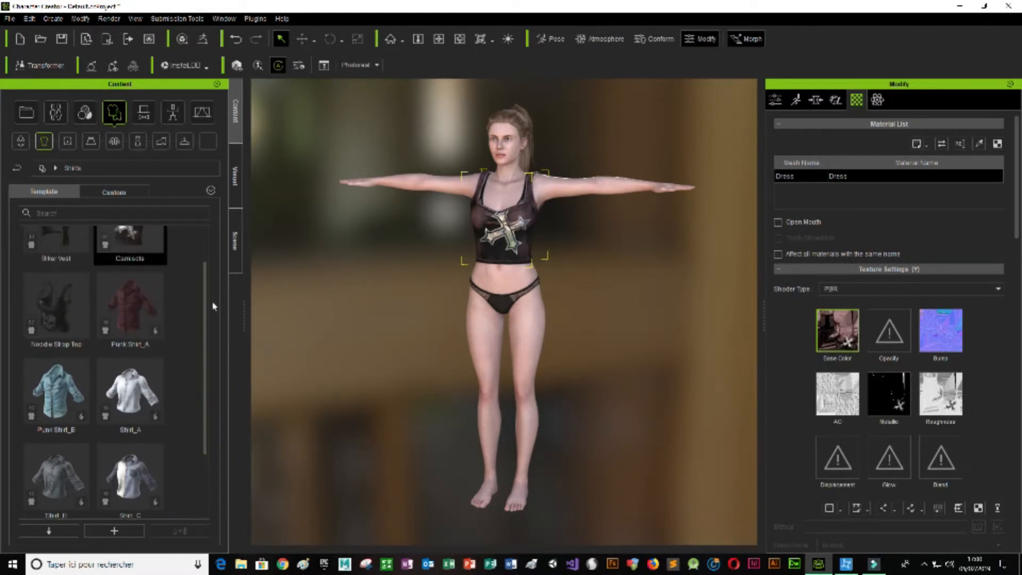
# Dress the avatar in the Jeans_Rivets trousers from the pants templates
pyautogui.click(67, 142)
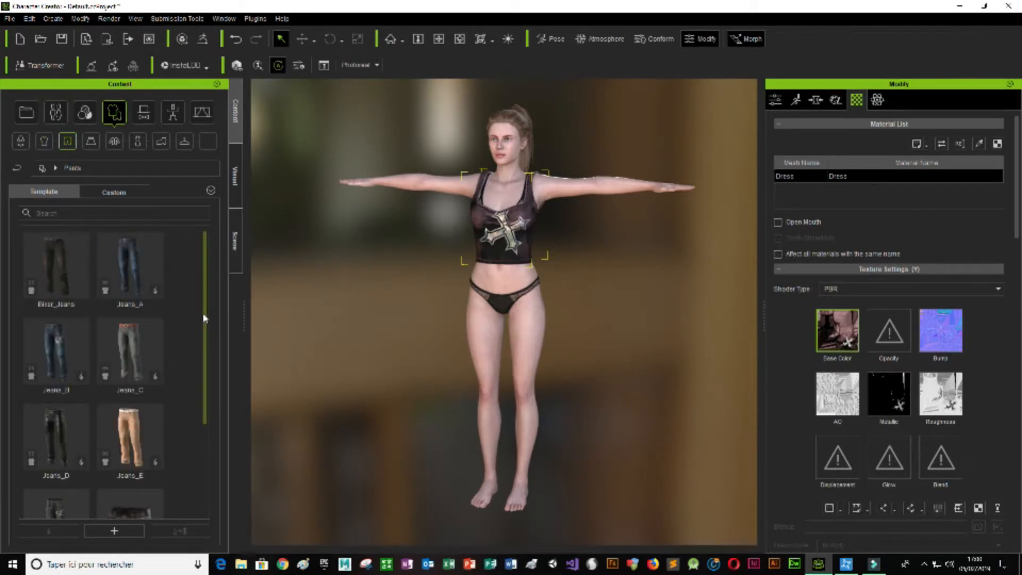
pyautogui.moveTo(206, 315); pyautogui.dragTo(208, 424)
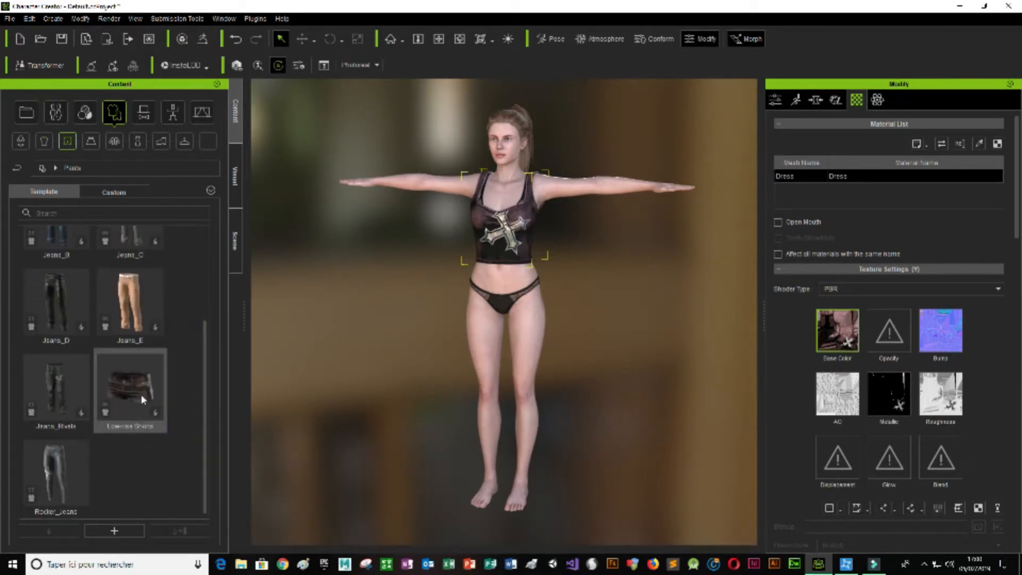
pyautogui.click(56, 396)
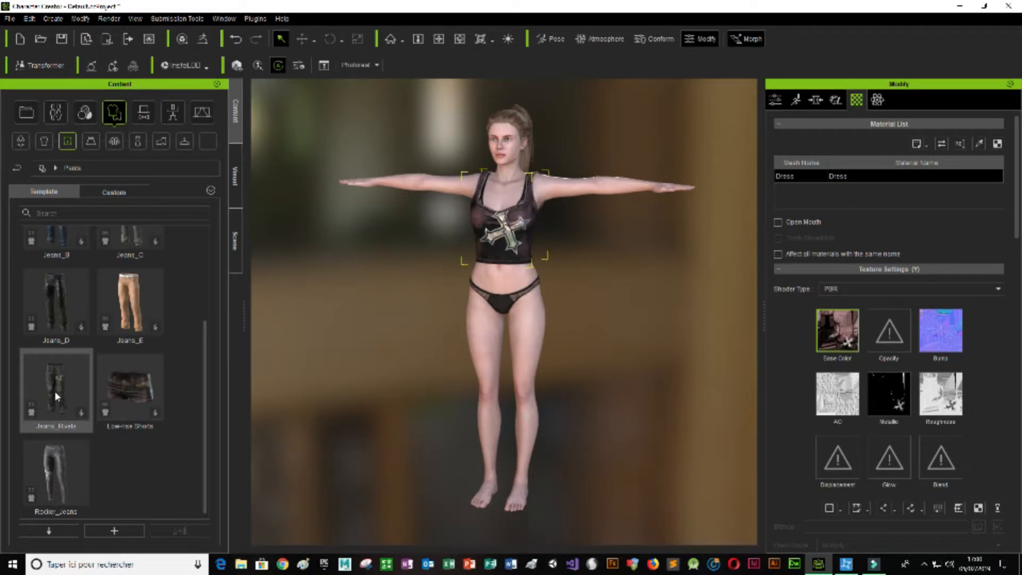
pyautogui.doubleClick(56, 391)
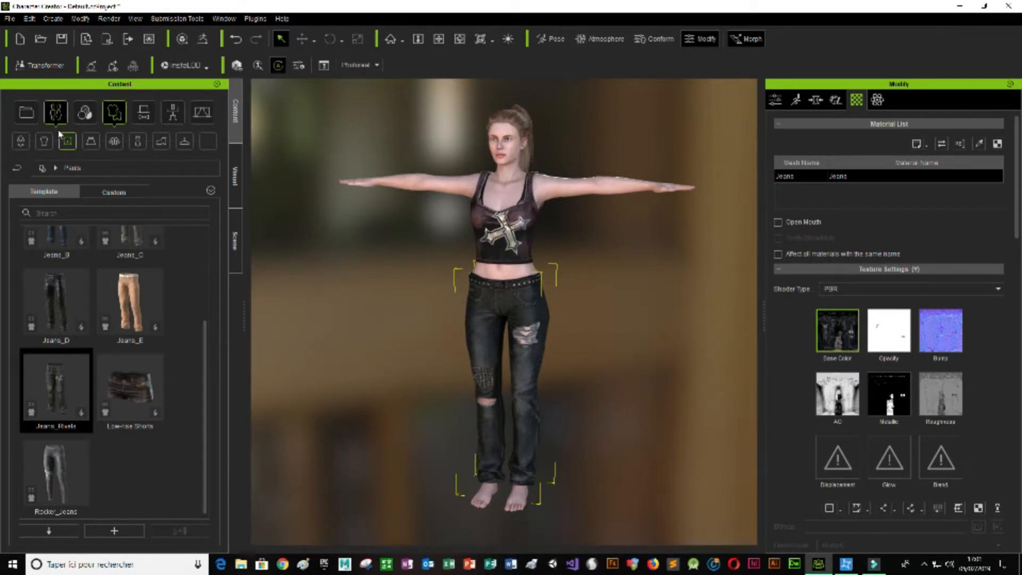
# Browse the skirt and coat templates, and open the subfolder within the coats
pyautogui.click(91, 141)
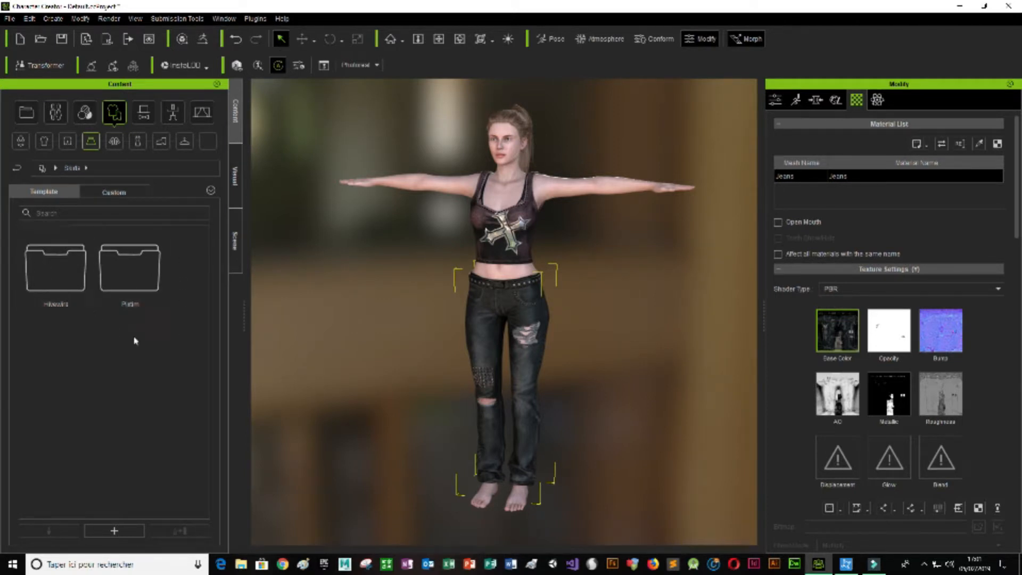
pyautogui.click(114, 142)
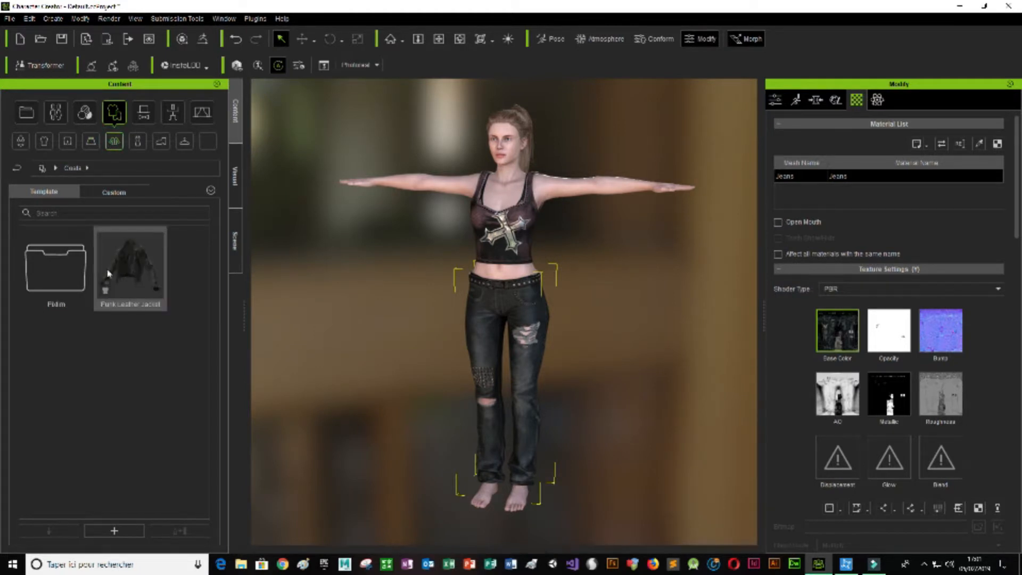
pyautogui.doubleClick(59, 278)
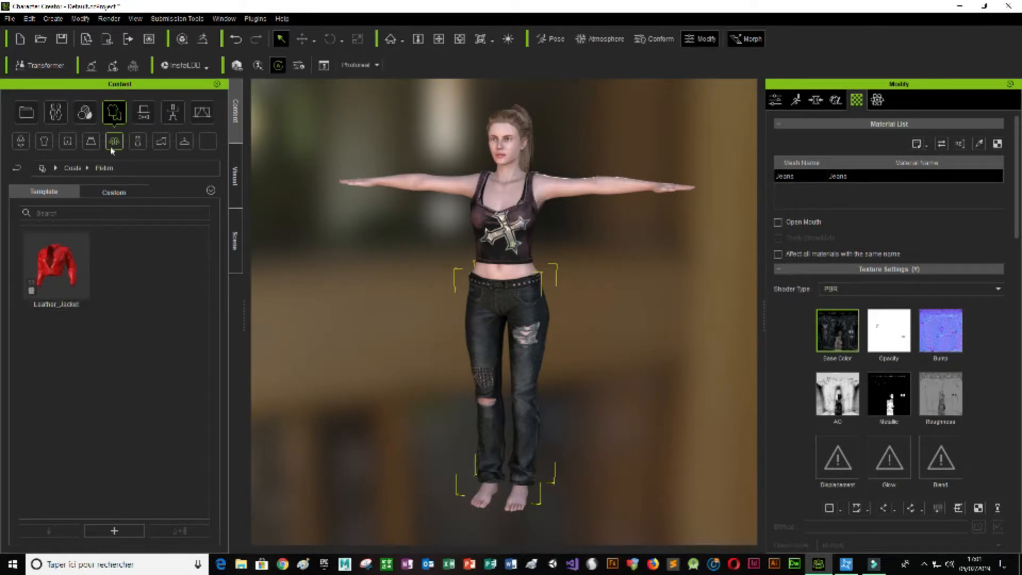
# Dress the avatar in the Punk Leather Jacket from the coat templates and check it from several angles
pyautogui.click(19, 169)
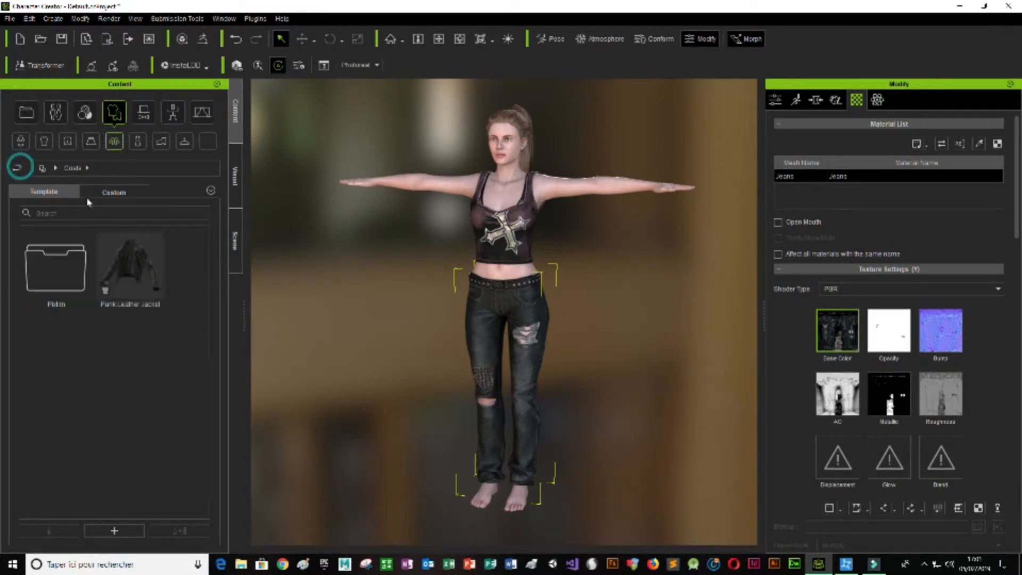
pyautogui.doubleClick(127, 274)
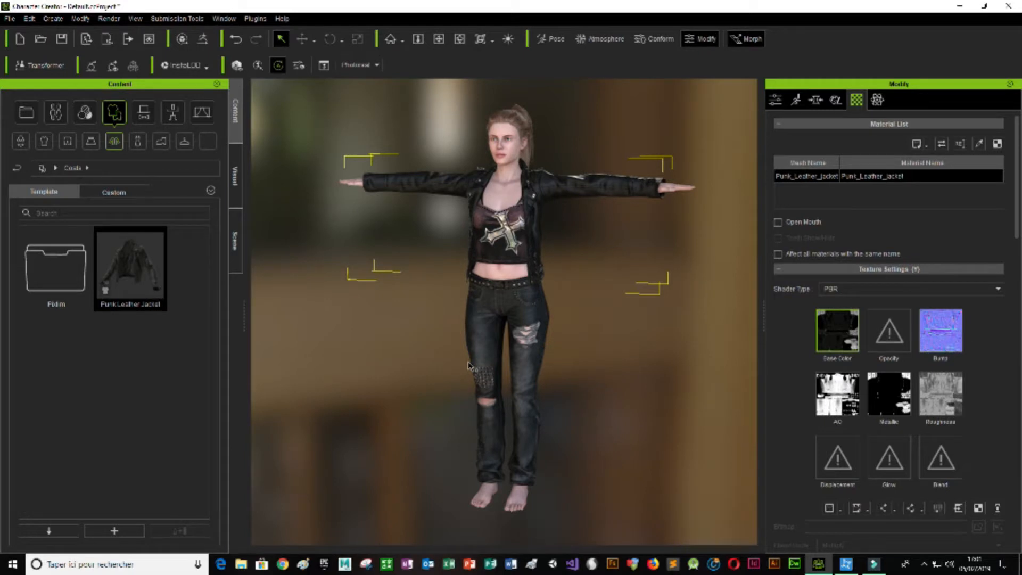
pyautogui.click(455, 39)
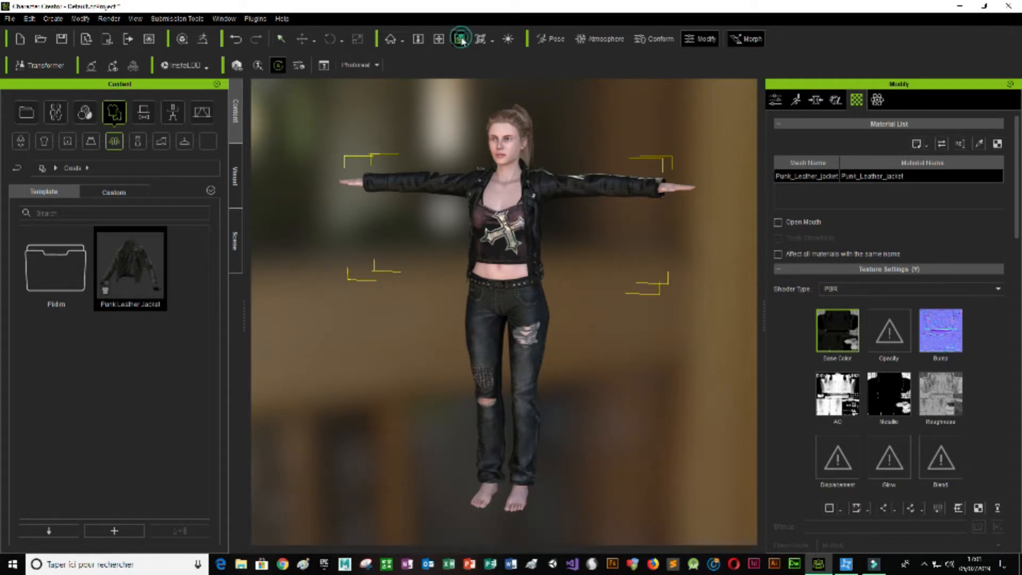
pyautogui.moveTo(571, 422); pyautogui.dragTo(480, 430)
pyautogui.moveTo(673, 349); pyautogui.dragTo(341, 410)
pyautogui.moveTo(556, 389); pyautogui.dragTo(322, 347)
pyautogui.moveTo(633, 336); pyautogui.dragTo(586, 320)
pyautogui.moveTo(631, 263); pyautogui.dragTo(621, 367)
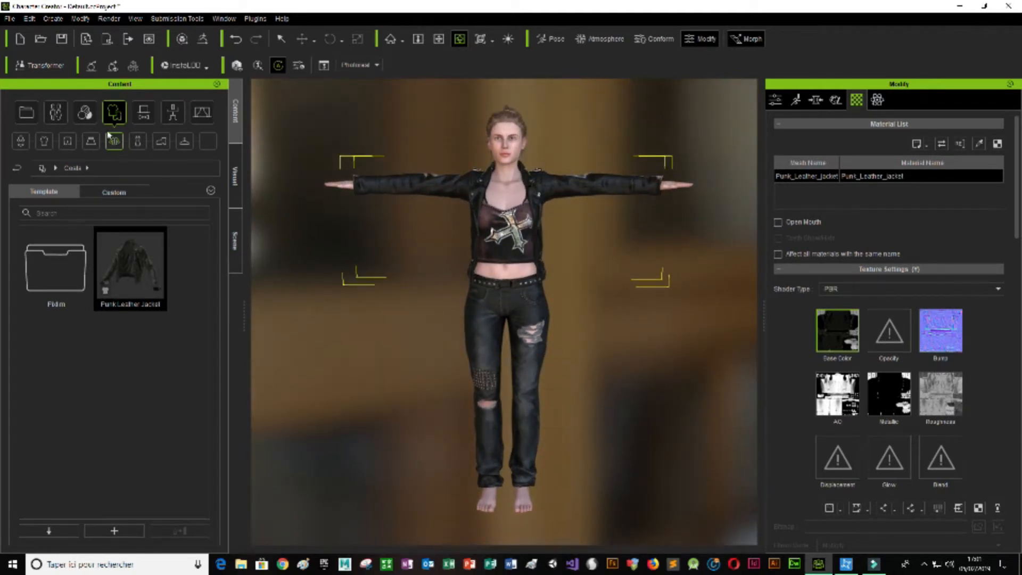
# Look over the full-body dress templates and put the Punk_Strap_Boots from the shoe templates on the avatar
pyautogui.click(137, 141)
pyautogui.click(439, 40)
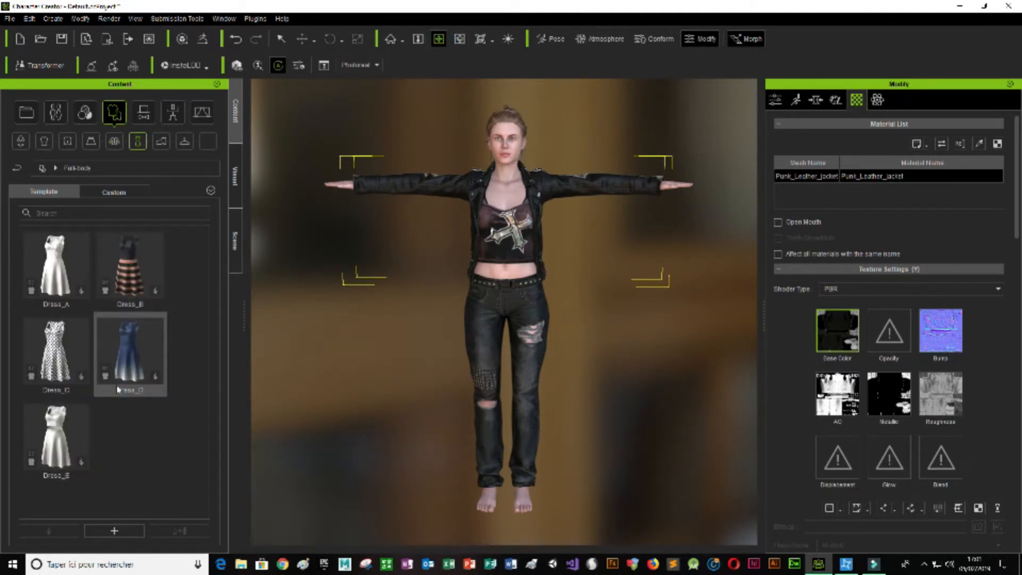
pyautogui.click(162, 151)
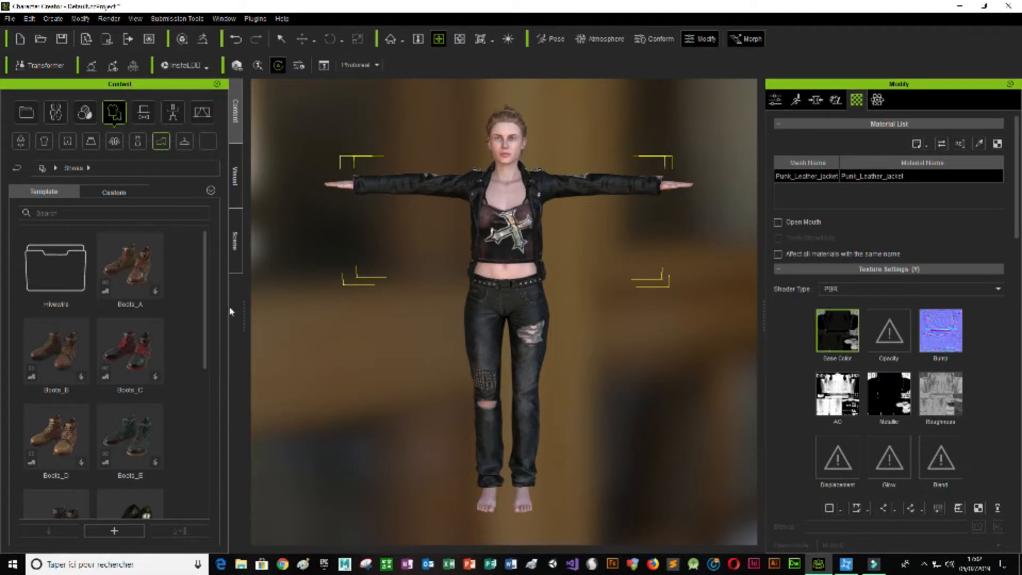
pyautogui.moveTo(207, 301); pyautogui.dragTo(200, 434)
pyautogui.click(134, 479)
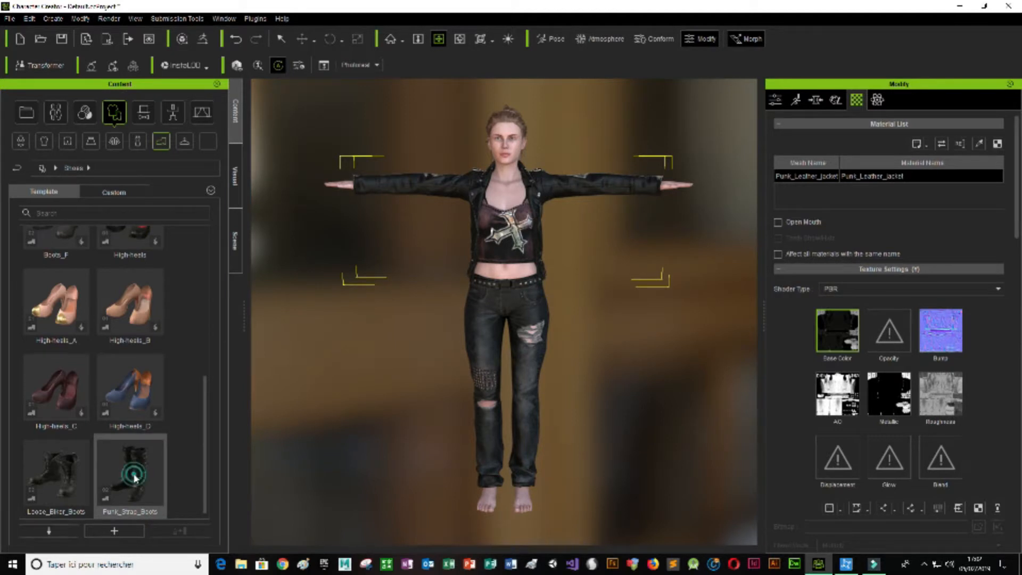
pyautogui.doubleClick(135, 479)
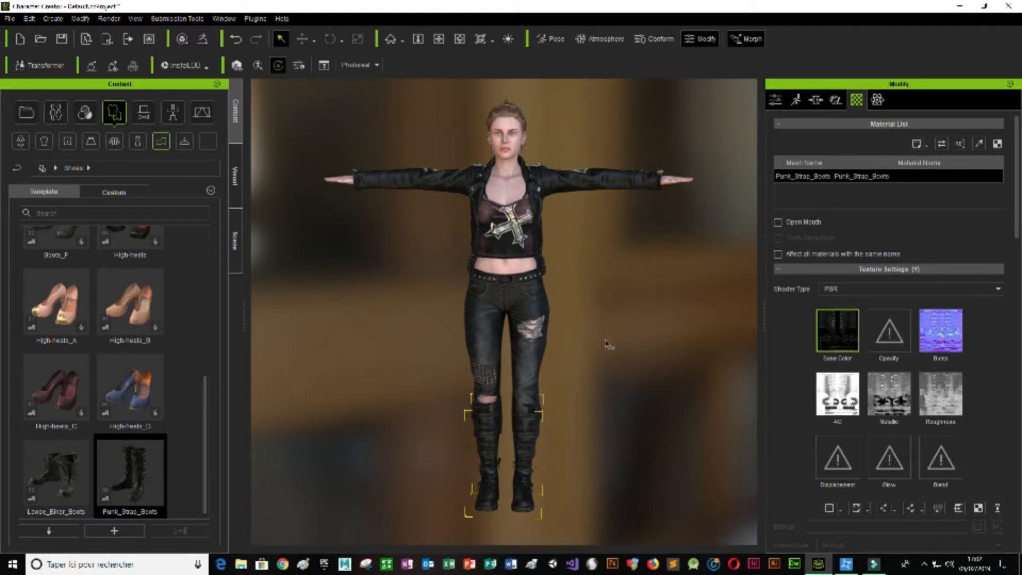
# Examine the strap boots and the whole outfit from the side, back and front, trying the orbit, pan and zoom camera tools
pyautogui.click(459, 38)
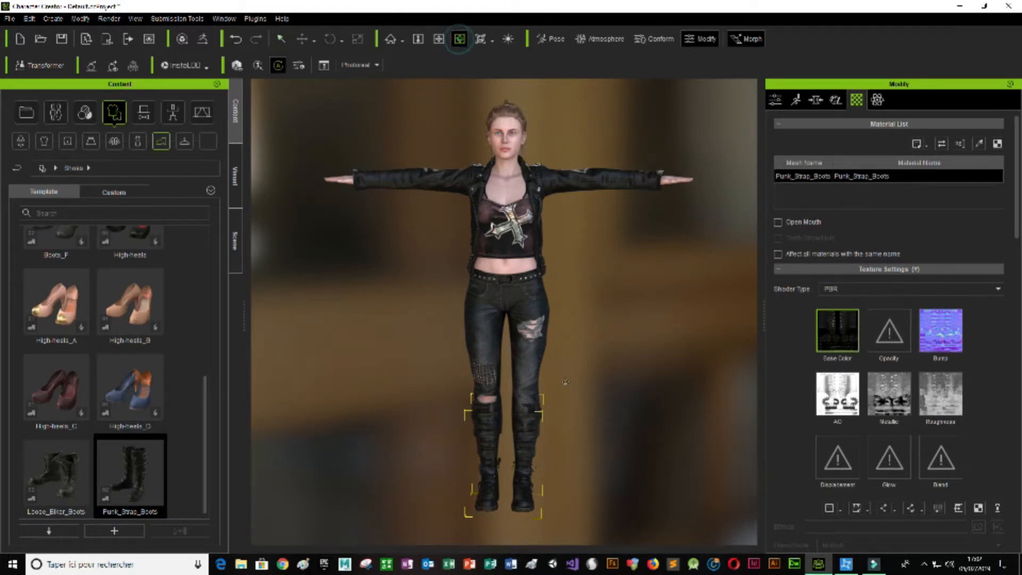
pyautogui.moveTo(572, 411); pyautogui.dragTo(218, 385)
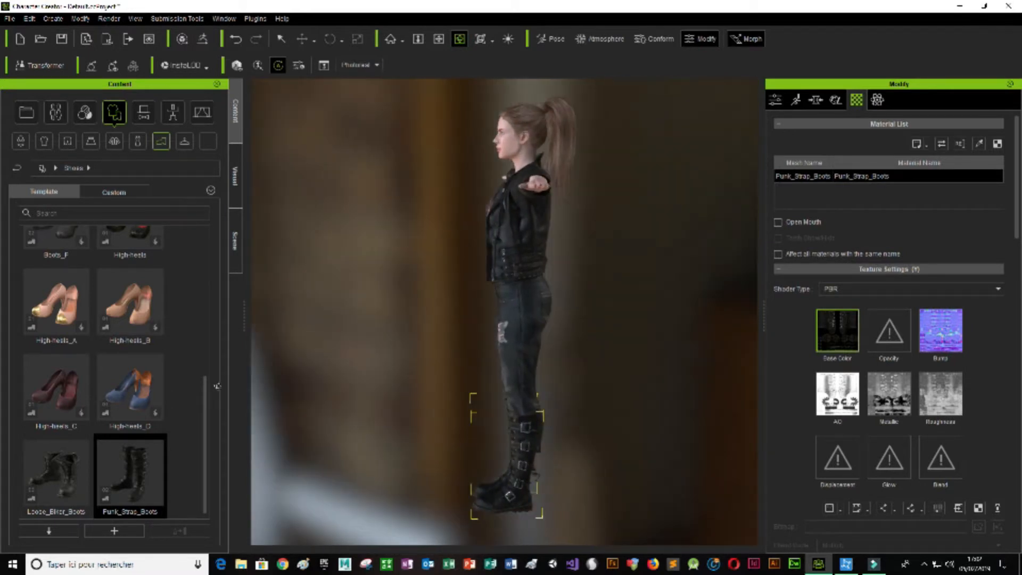
pyautogui.moveTo(593, 461); pyautogui.dragTo(159, 347)
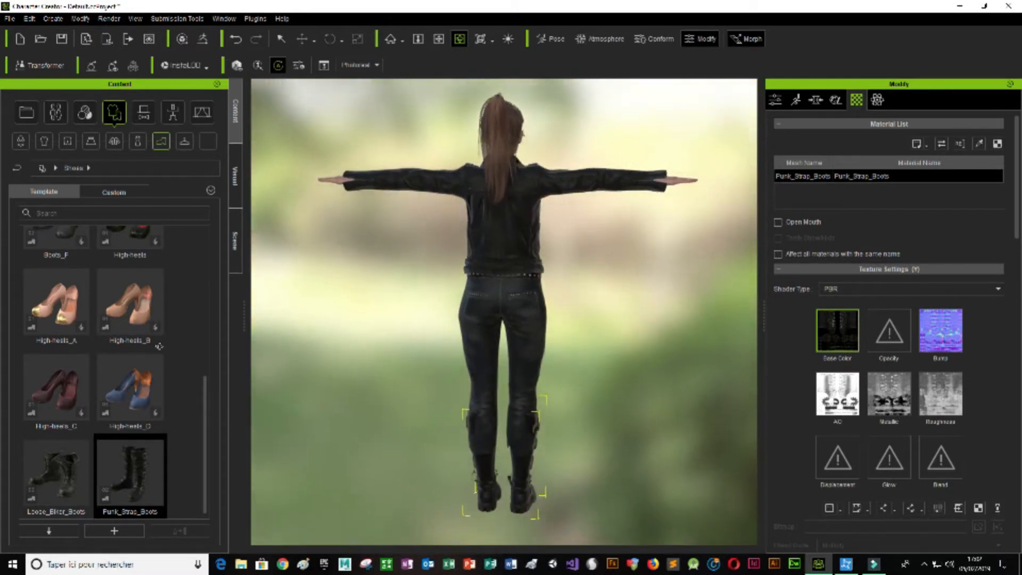
pyautogui.moveTo(298, 341); pyautogui.dragTo(506, 383)
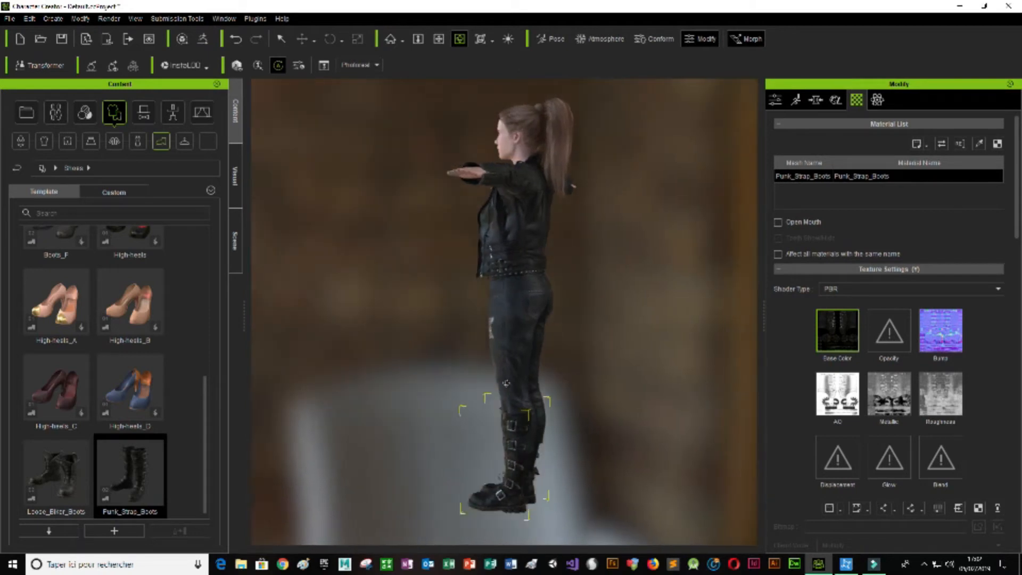
pyautogui.click(439, 38)
pyautogui.moveTo(516, 457); pyautogui.dragTo(470, 479)
pyautogui.moveTo(584, 417); pyautogui.dragTo(424, 456)
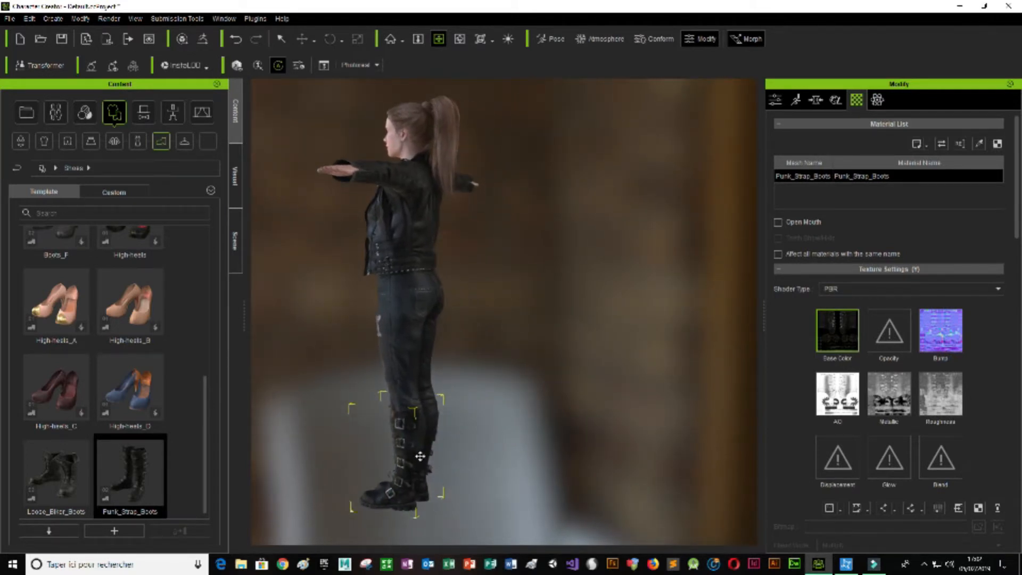
pyautogui.click(418, 39)
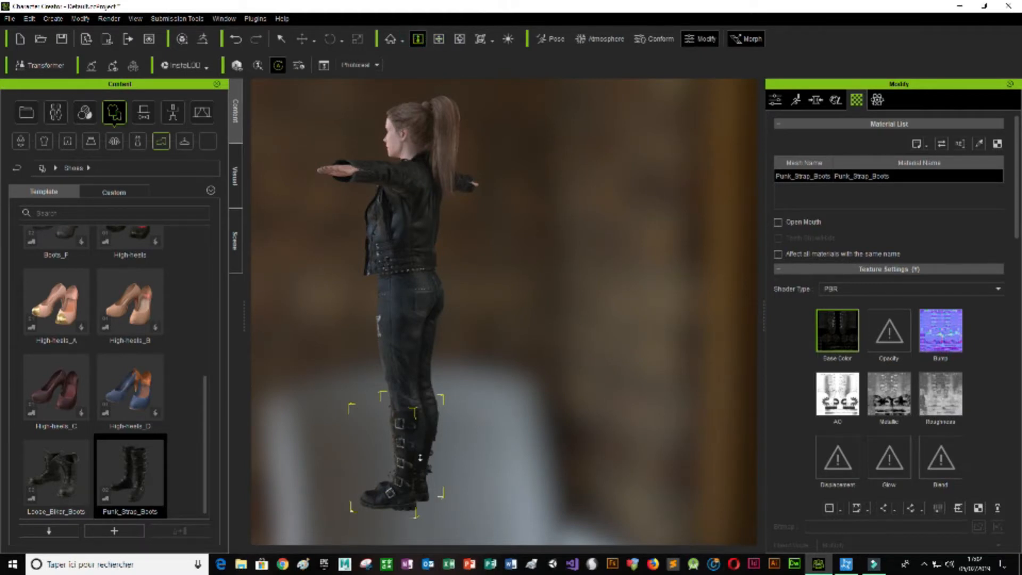
pyautogui.moveTo(410, 442); pyautogui.dragTo(401, 448)
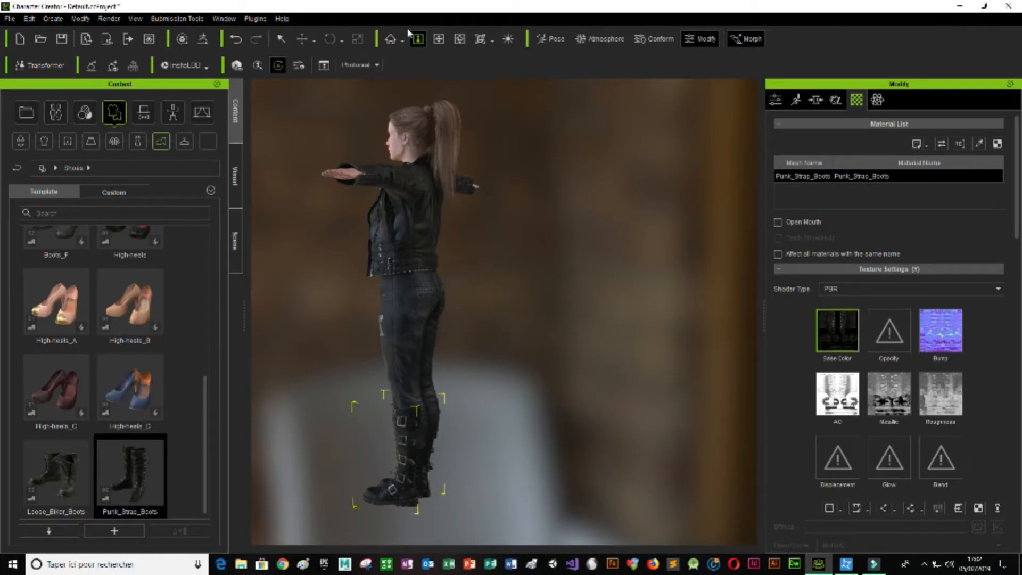
pyautogui.click(439, 39)
pyautogui.moveTo(506, 449); pyautogui.dragTo(563, 426)
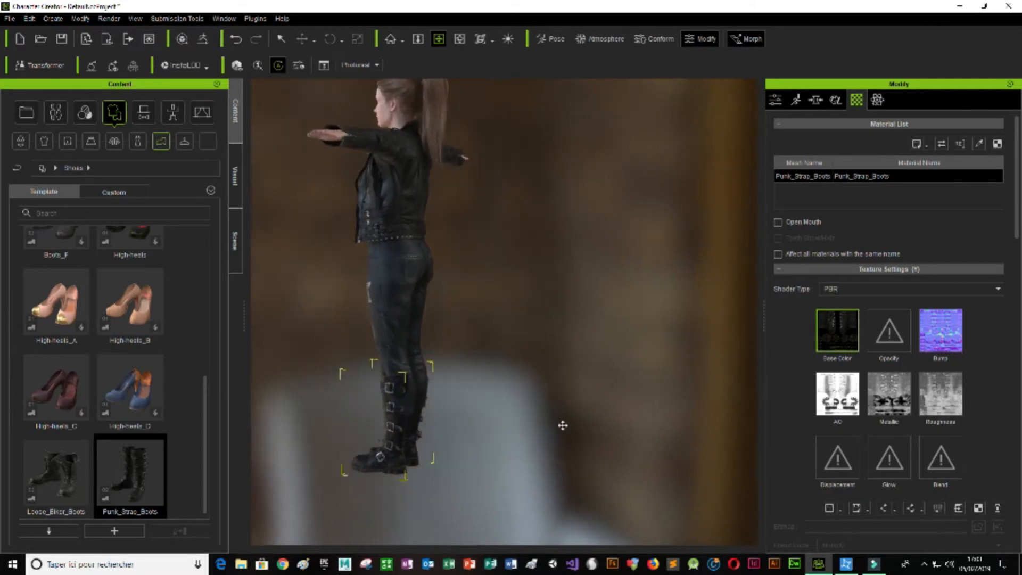
pyautogui.click(460, 38)
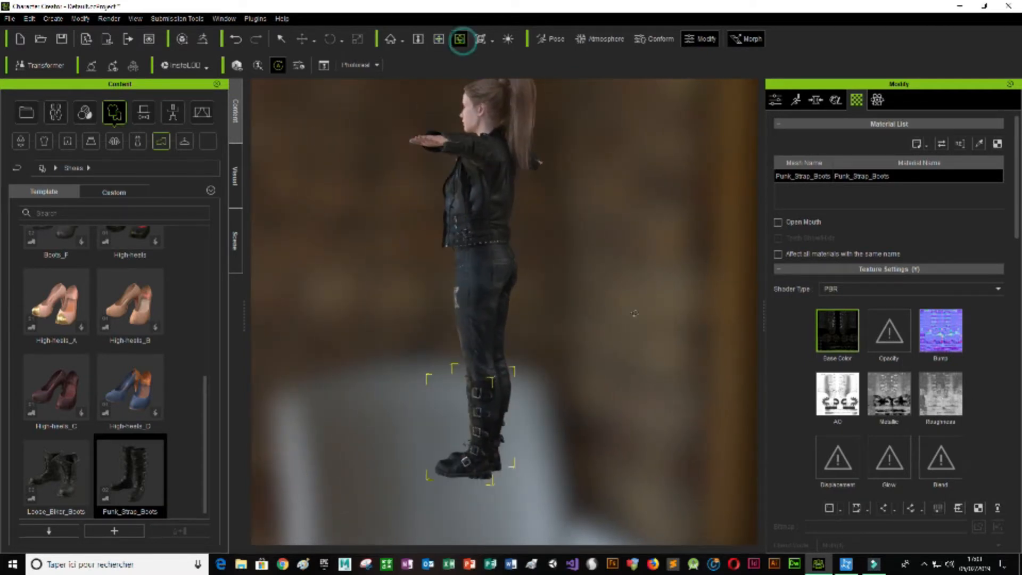
pyautogui.moveTo(597, 422); pyautogui.dragTo(298, 380)
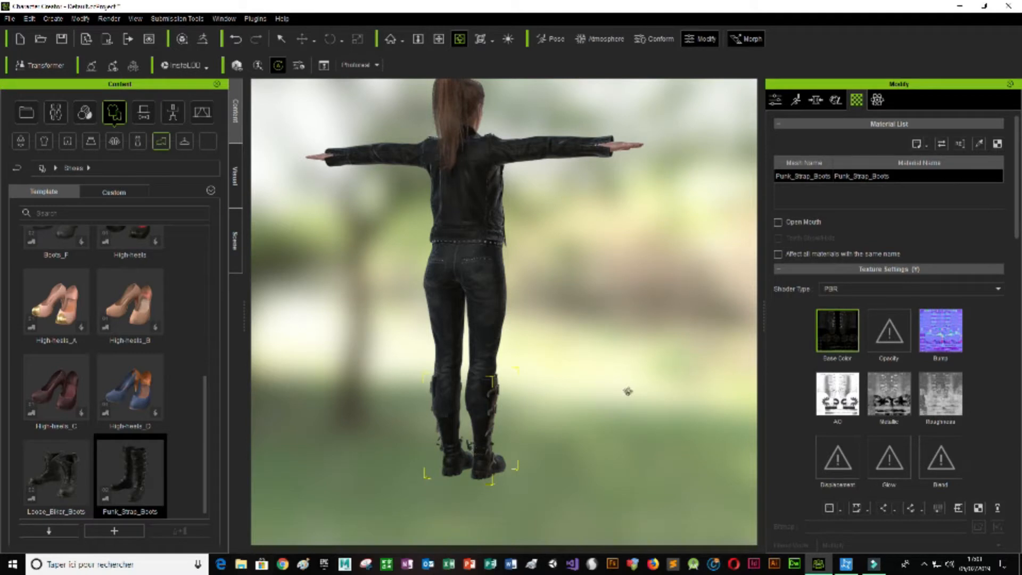
pyautogui.moveTo(550, 429); pyautogui.dragTo(798, 388, button='right')
pyautogui.moveTo(472, 462); pyautogui.dragTo(916, 273, button='right')
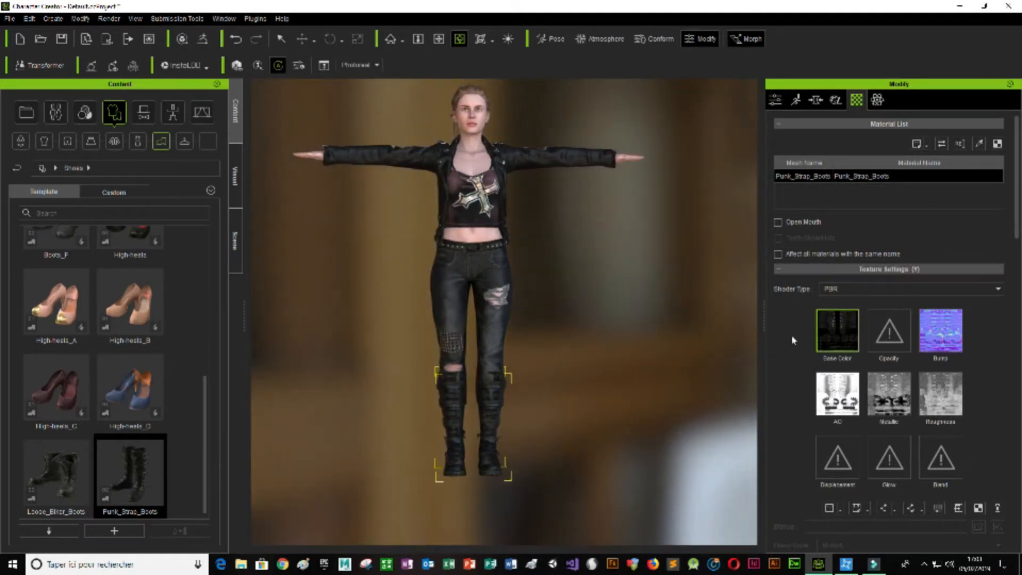
pyautogui.moveTo(520, 430); pyautogui.dragTo(580, 431, button='right')
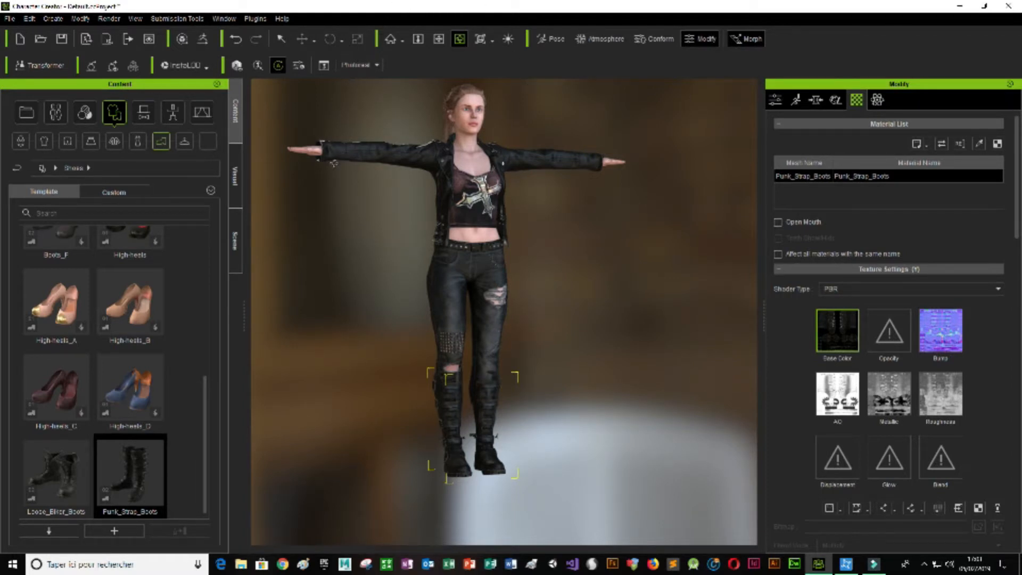
# Add the Punk Belt from the other clothing templates to the avatar
pyautogui.click(184, 142)
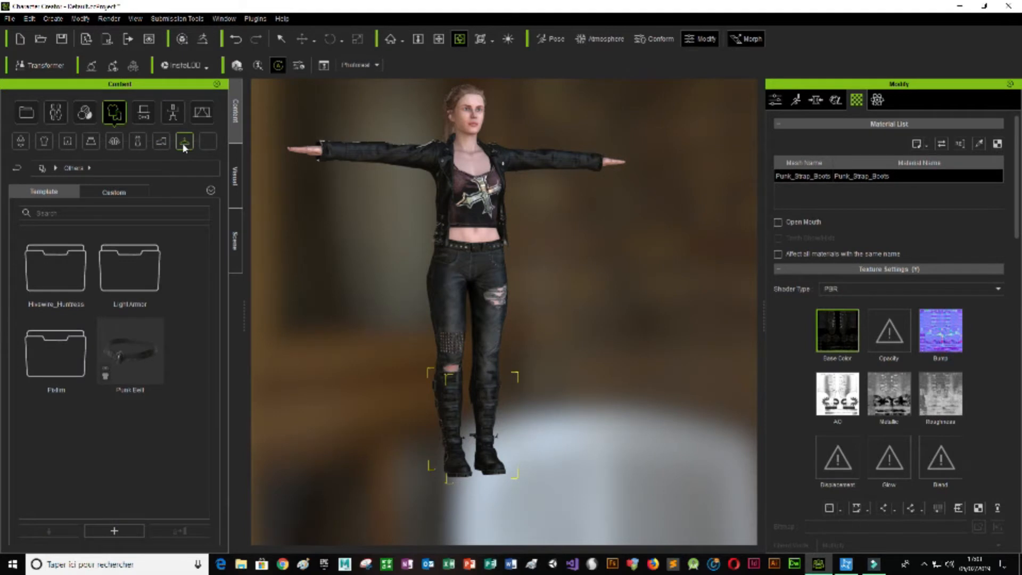
pyautogui.click(143, 360)
pyautogui.doubleClick(114, 364)
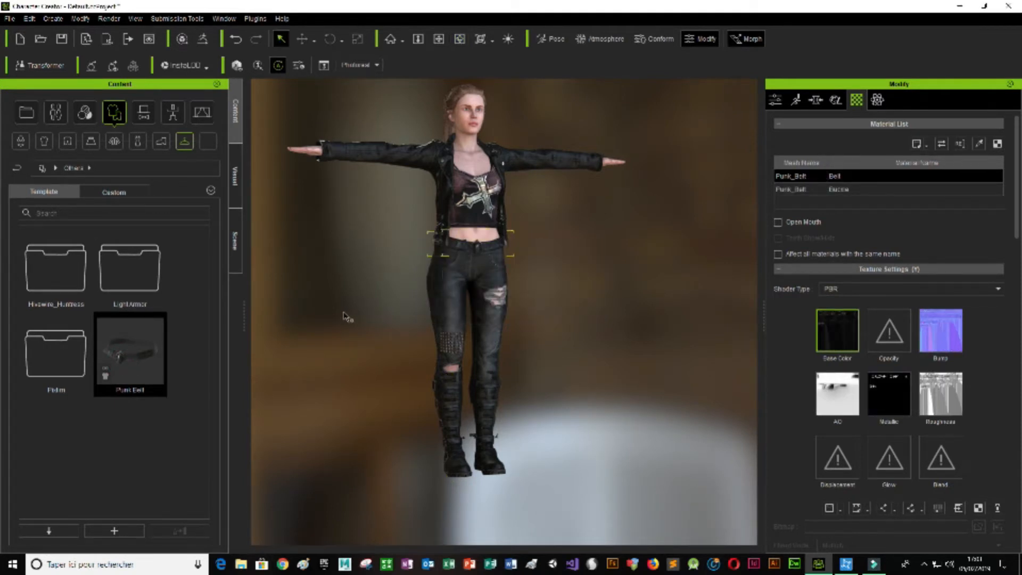
# Look over the head accessories and attach the Hivewire_Quiver from the torso accessories to the avatar
pyautogui.click(143, 114)
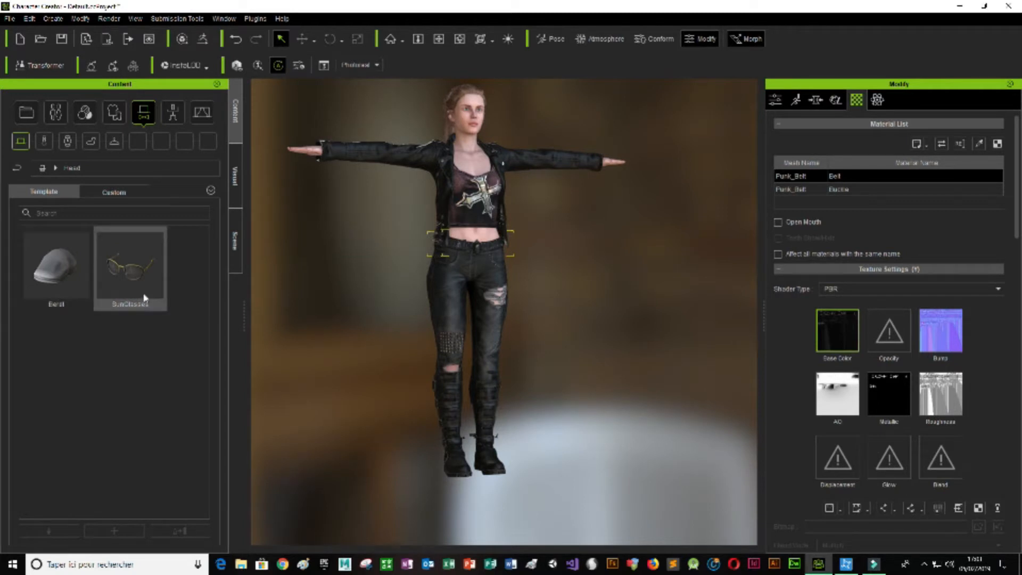
pyautogui.click(174, 114)
pyautogui.click(143, 112)
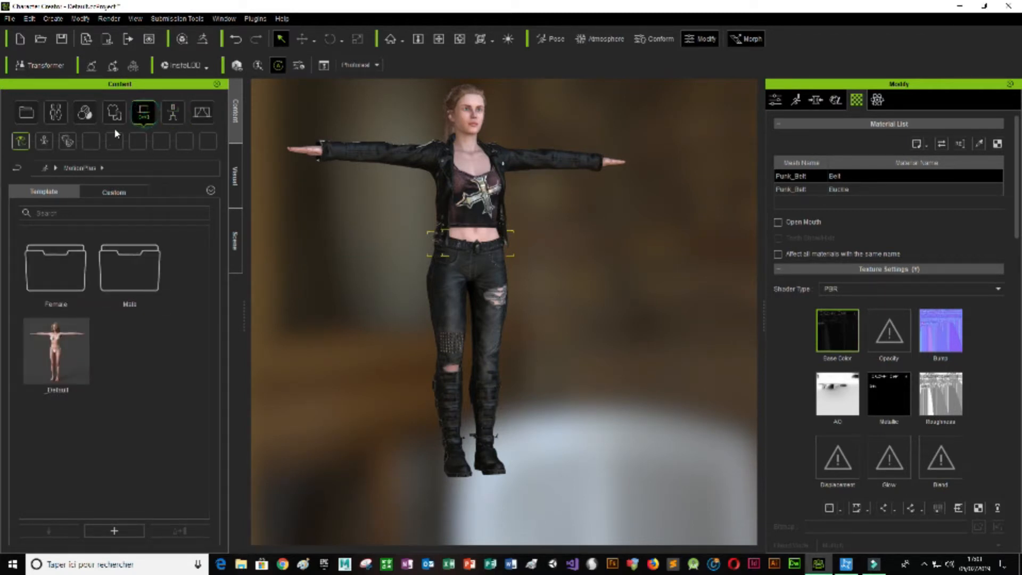
pyautogui.click(46, 143)
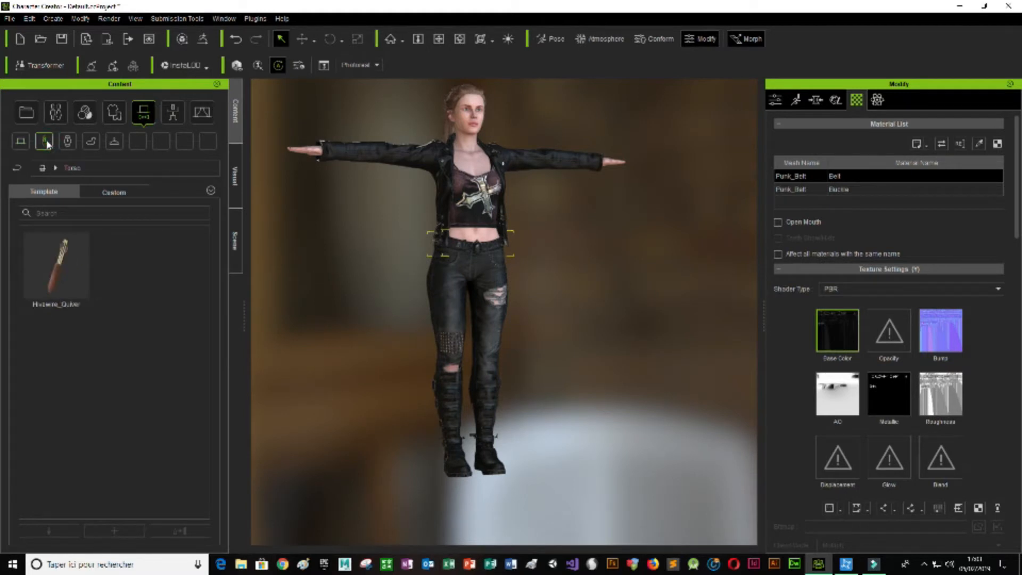
pyautogui.doubleClick(65, 274)
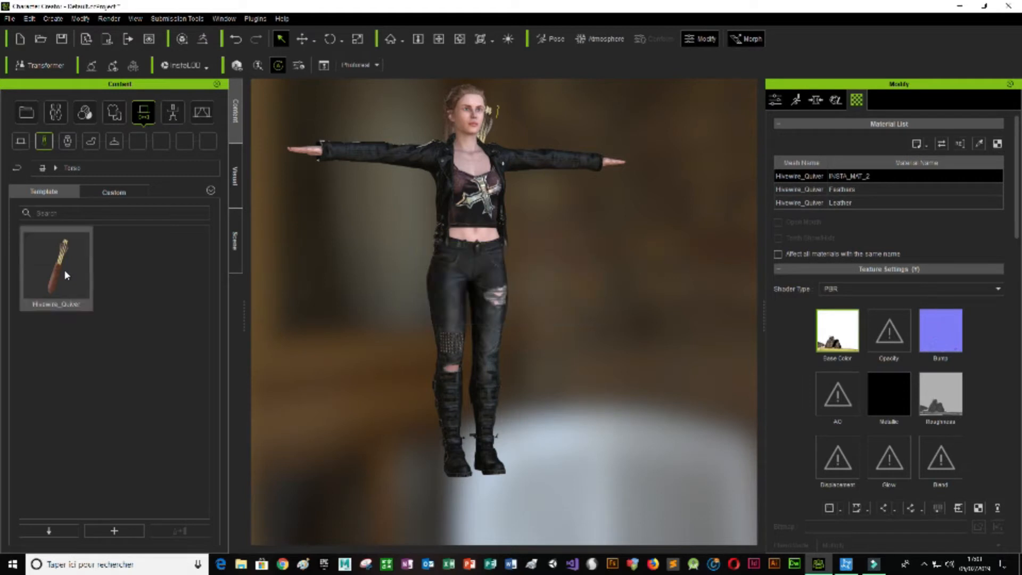
# Equip the avatar with the Hivewire bow with arrow from the arm accessories and reselect the avatar
pyautogui.click(68, 143)
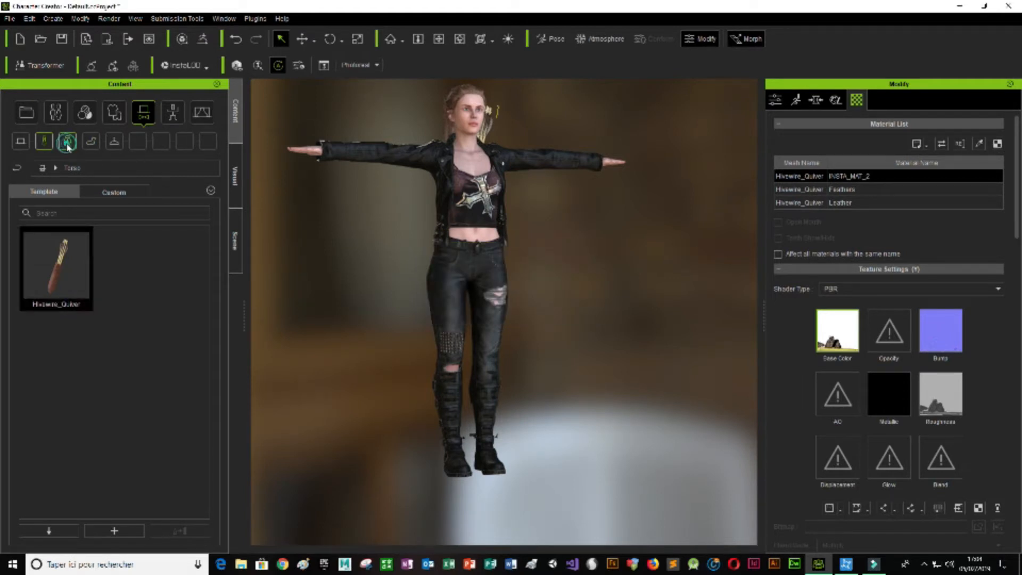
pyautogui.click(147, 282)
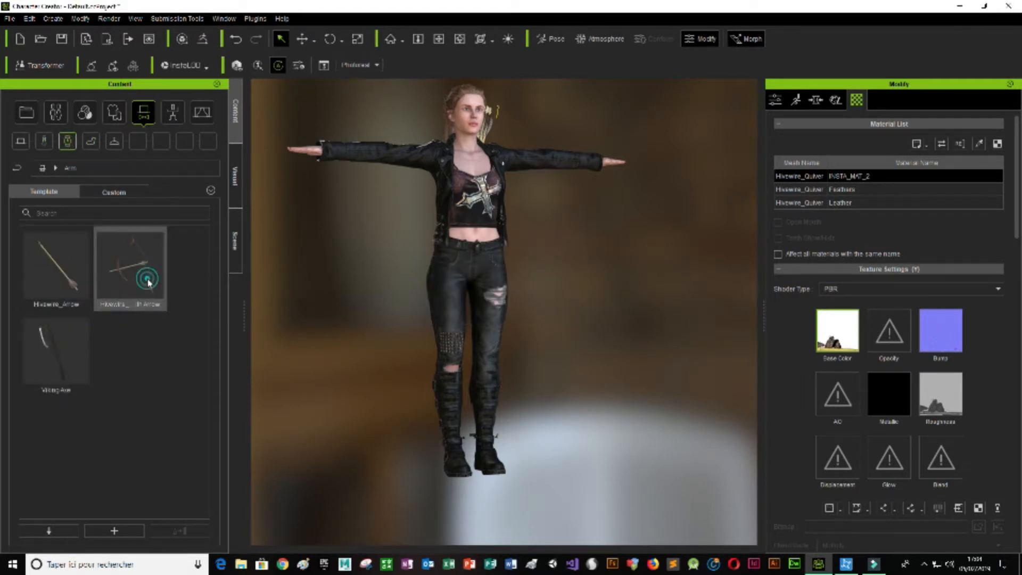
pyautogui.doubleClick(152, 283)
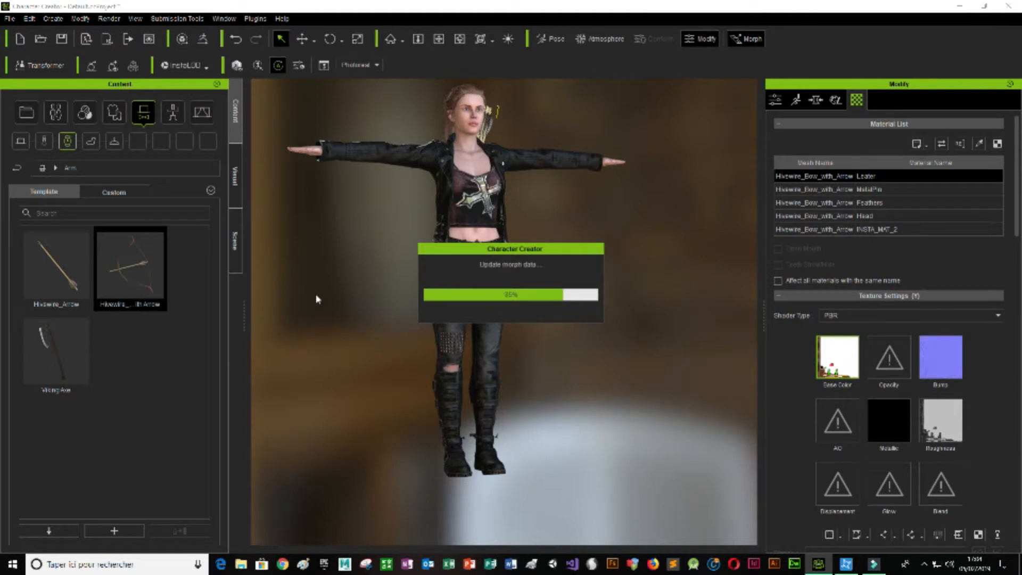
pyautogui.click(583, 223)
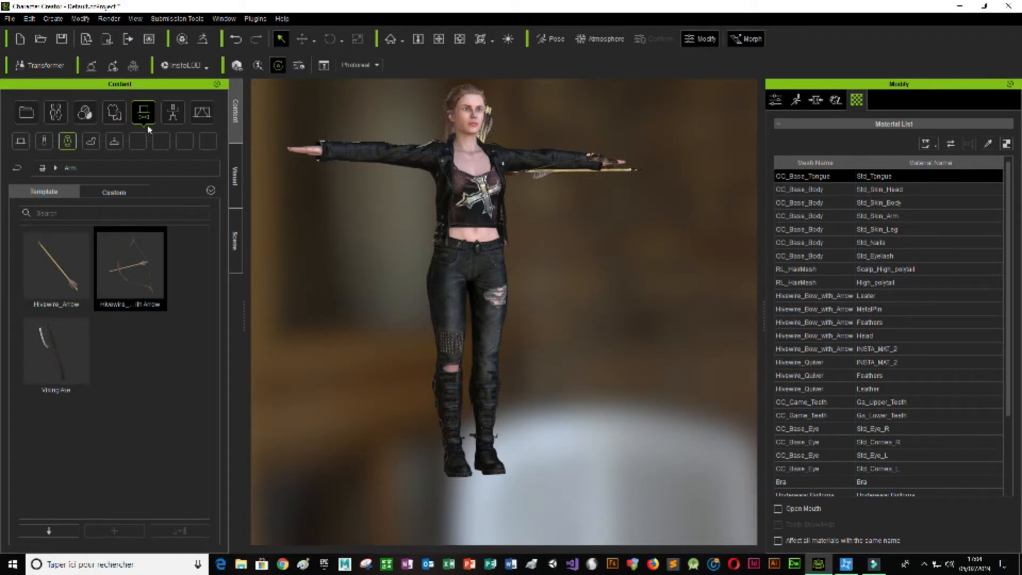
# Check the leg and other accessory categories and the MotionPlus pose folders
pyautogui.click(90, 141)
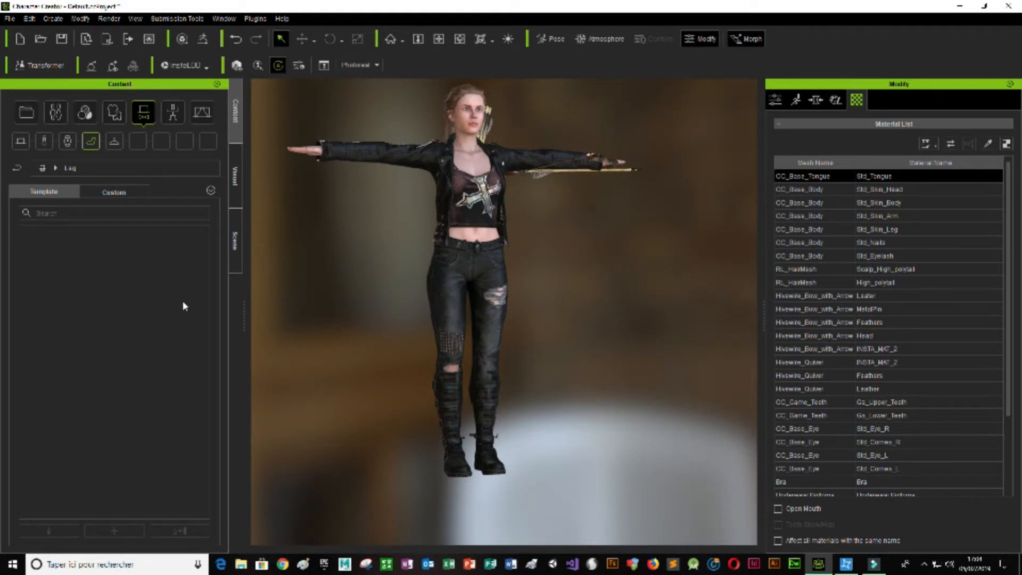
pyautogui.click(115, 141)
pyautogui.click(173, 114)
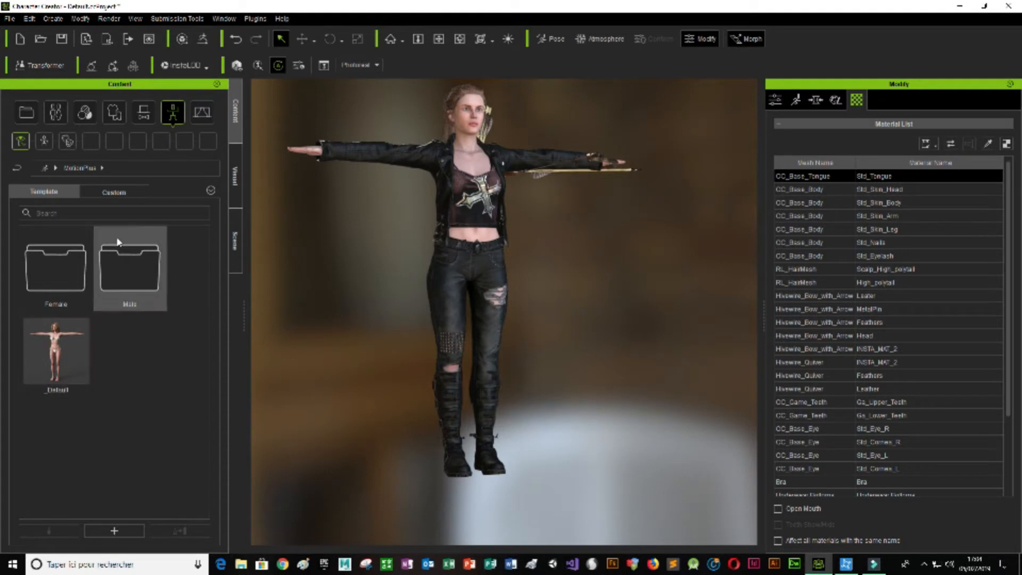
# Browse the Atmosphere templates, from the 3 Point Lighting preset through the IBL scenes to Rim Light and Side_Cold
pyautogui.click(200, 114)
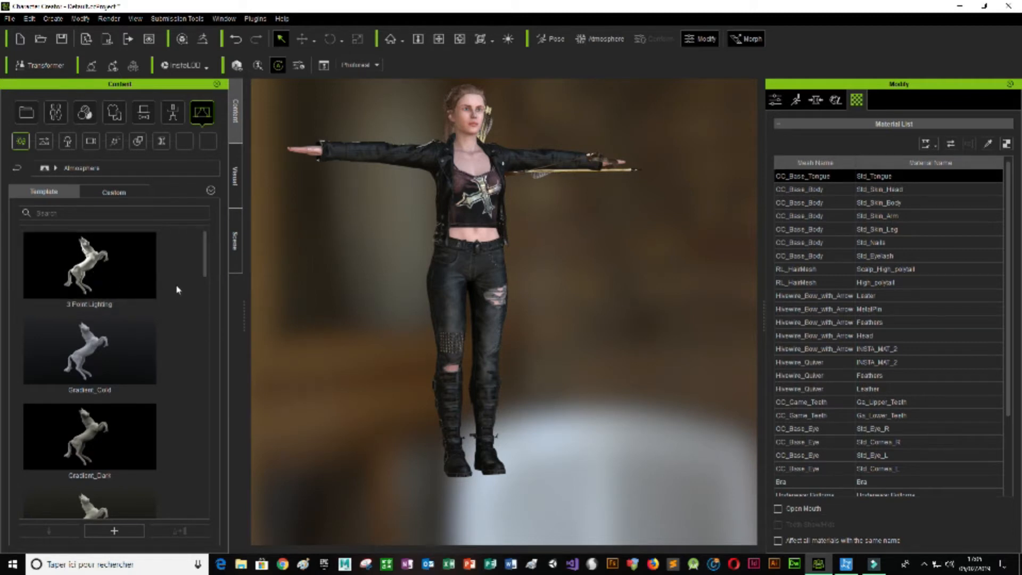
pyautogui.scroll(-5, 177, 290)
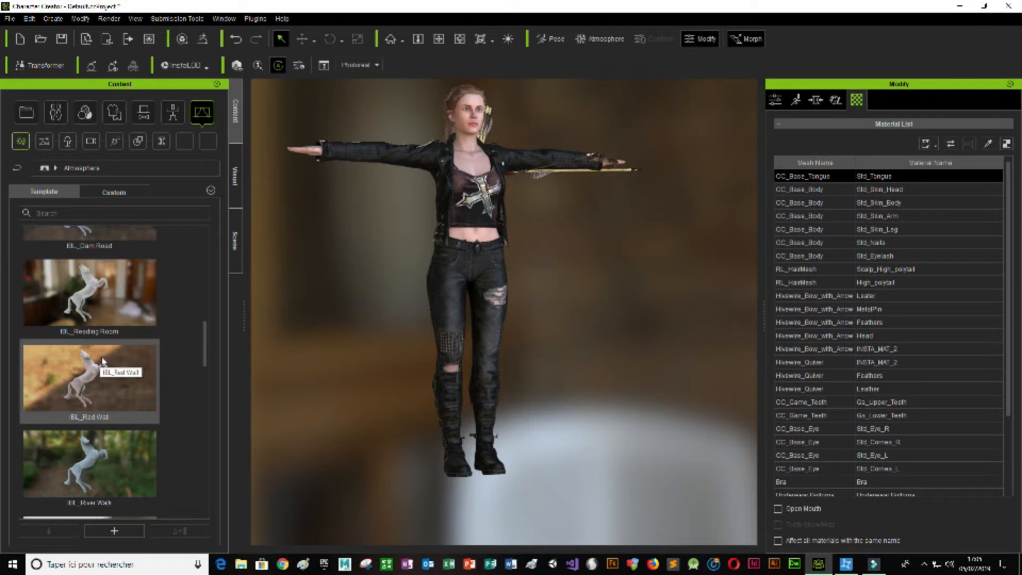
pyautogui.scroll(-3, 161, 309)
pyautogui.scroll(-3, 161, 310)
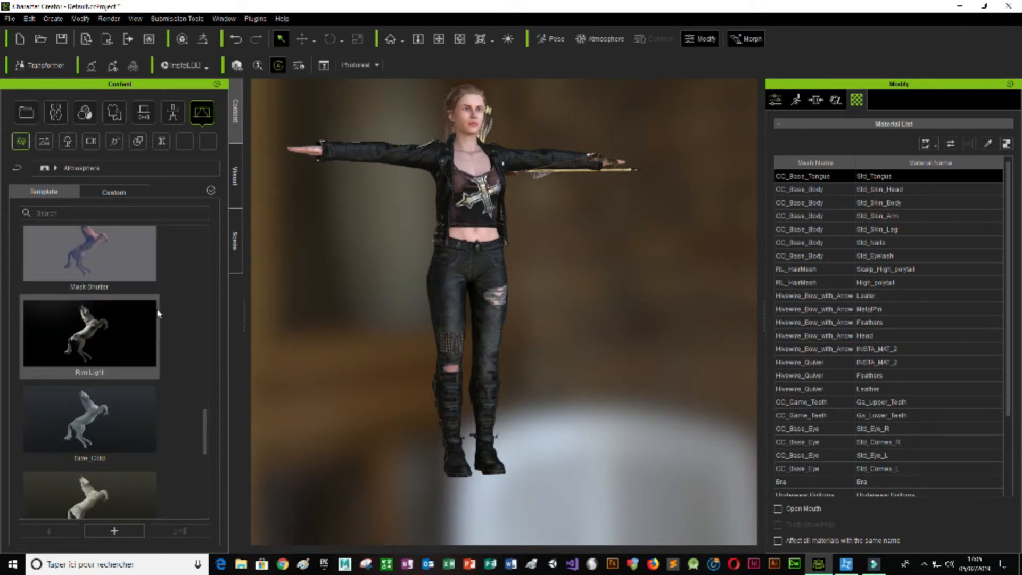
# Apply the Side_Cold atmosphere template to the scene
pyautogui.scroll(1, 131, 264)
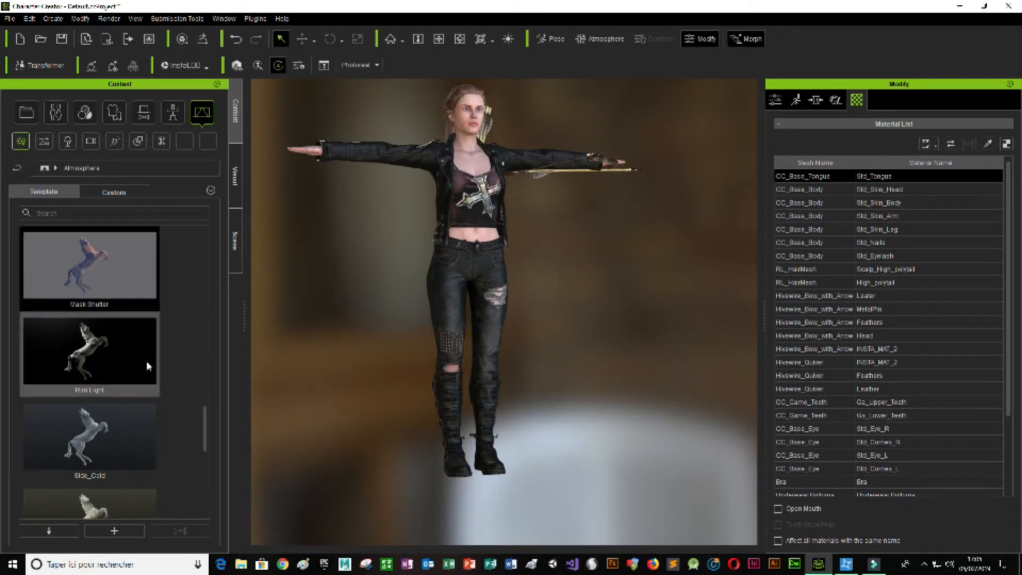
pyautogui.doubleClick(116, 433)
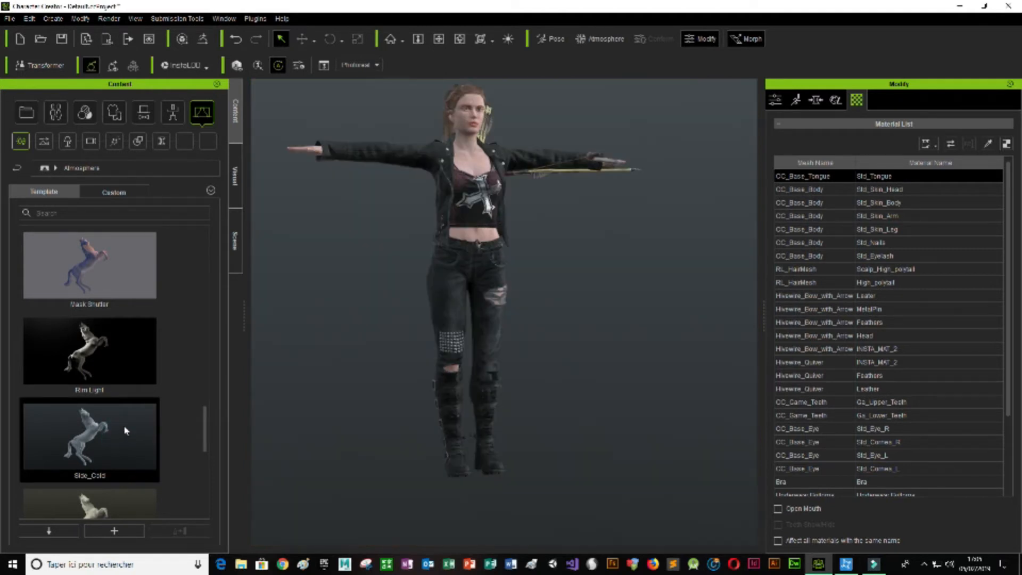
pyautogui.click(574, 296)
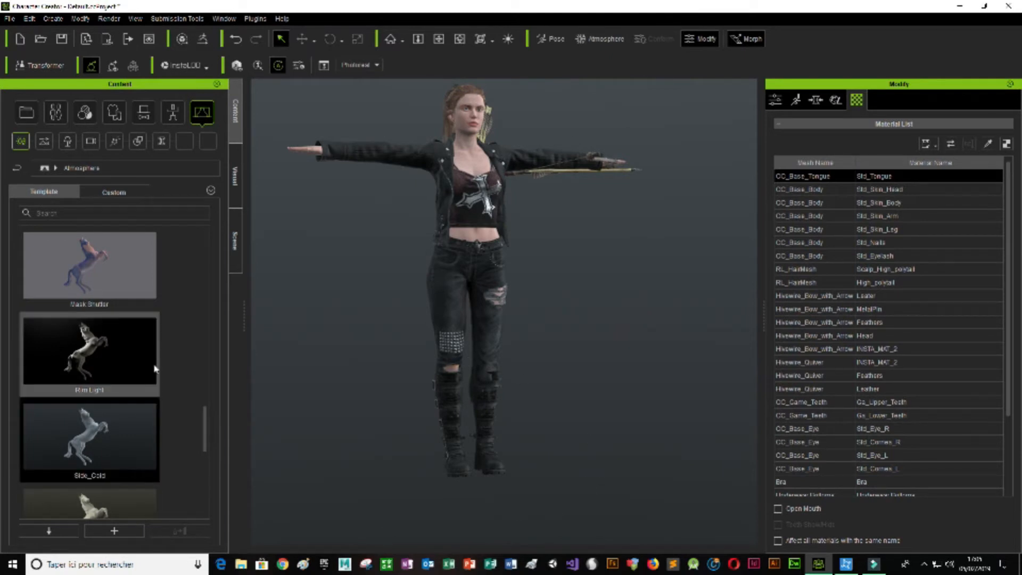
# Apply the Sun and Sky_Morning atmosphere template to the scene
pyautogui.moveTo(208, 437); pyautogui.dragTo(203, 542)
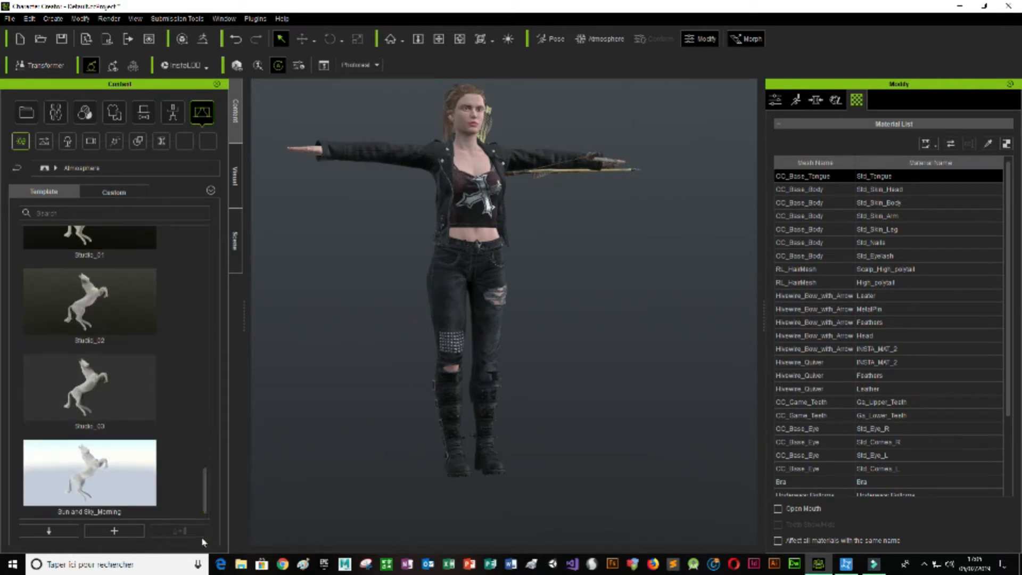
pyautogui.doubleClick(115, 471)
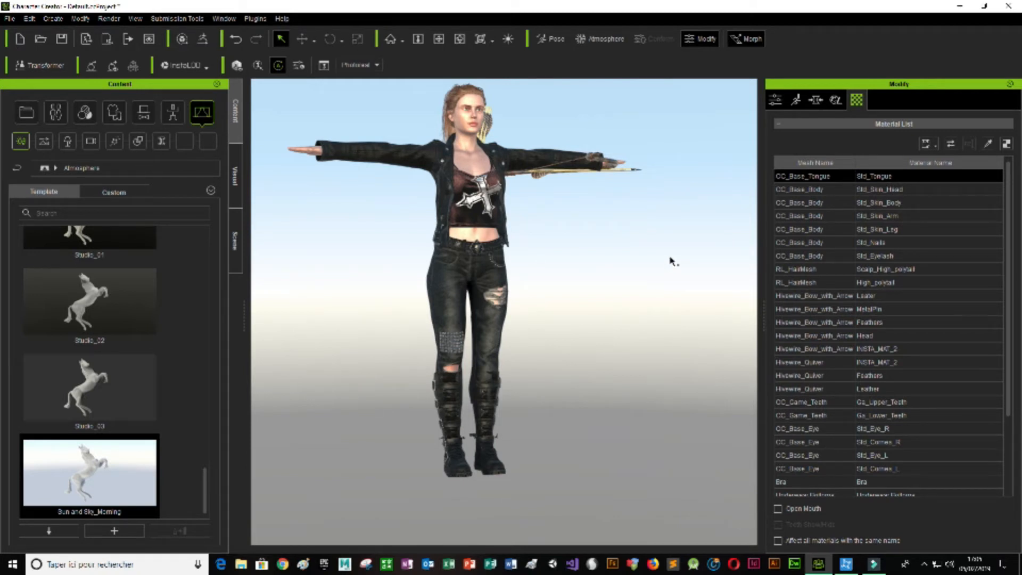
pyautogui.click(438, 38)
pyautogui.moveTo(462, 182); pyautogui.dragTo(507, 221)
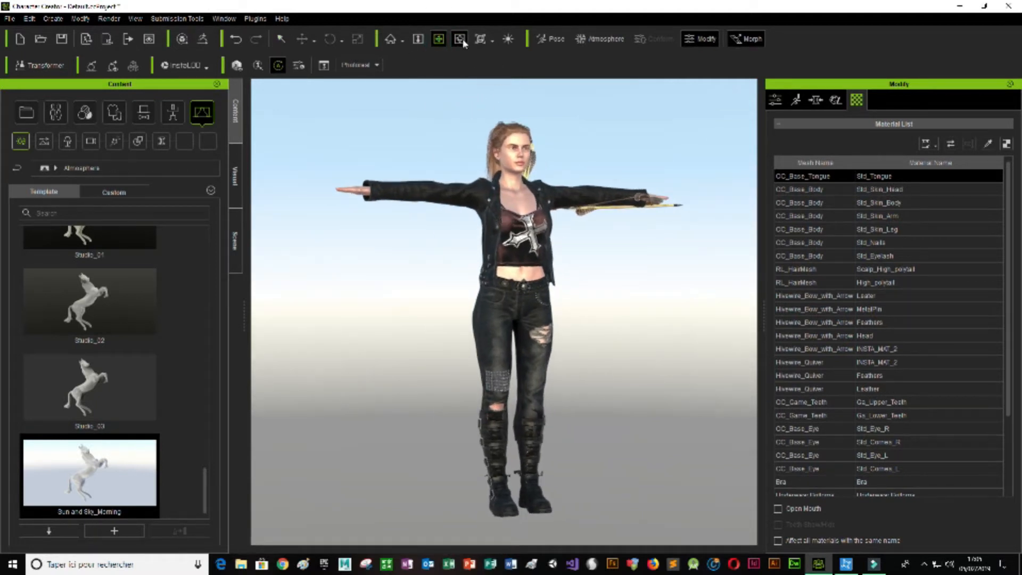
pyautogui.click(461, 39)
pyautogui.moveTo(593, 418); pyautogui.dragTo(562, 428)
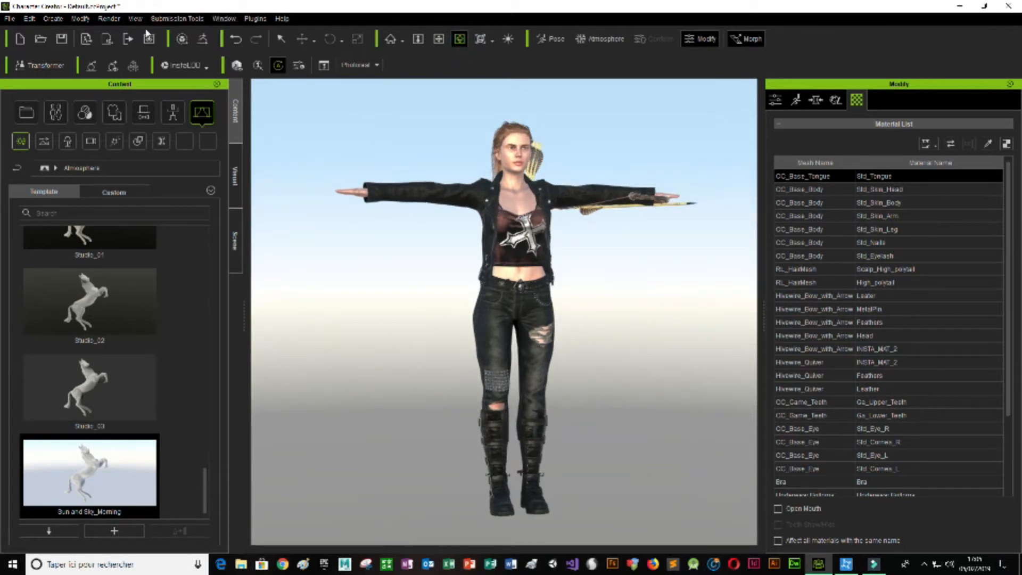
# Open the image render settings, enable High Quality Shadow and choose Preview render quality
pyautogui.click(109, 18)
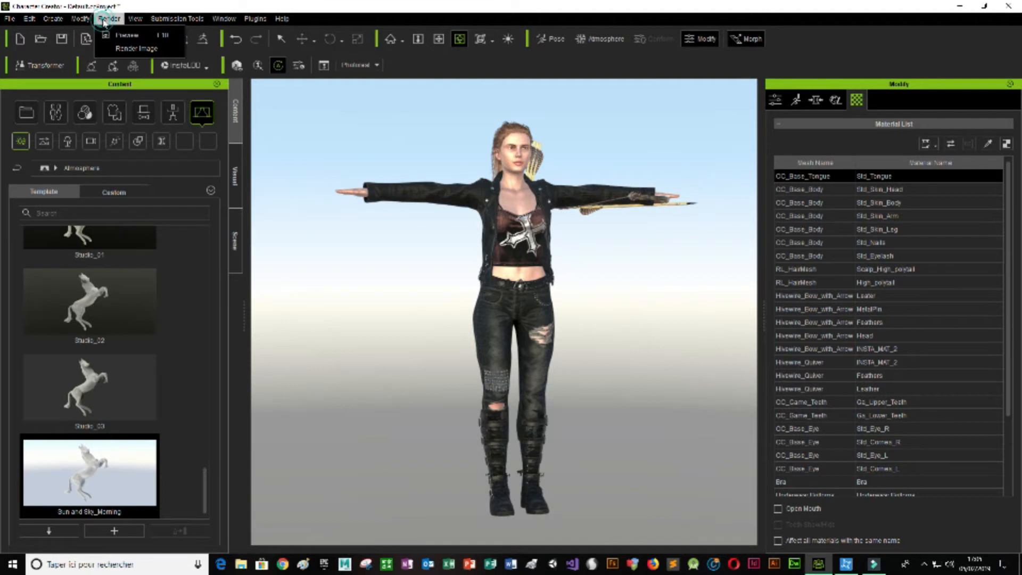
pyautogui.click(136, 49)
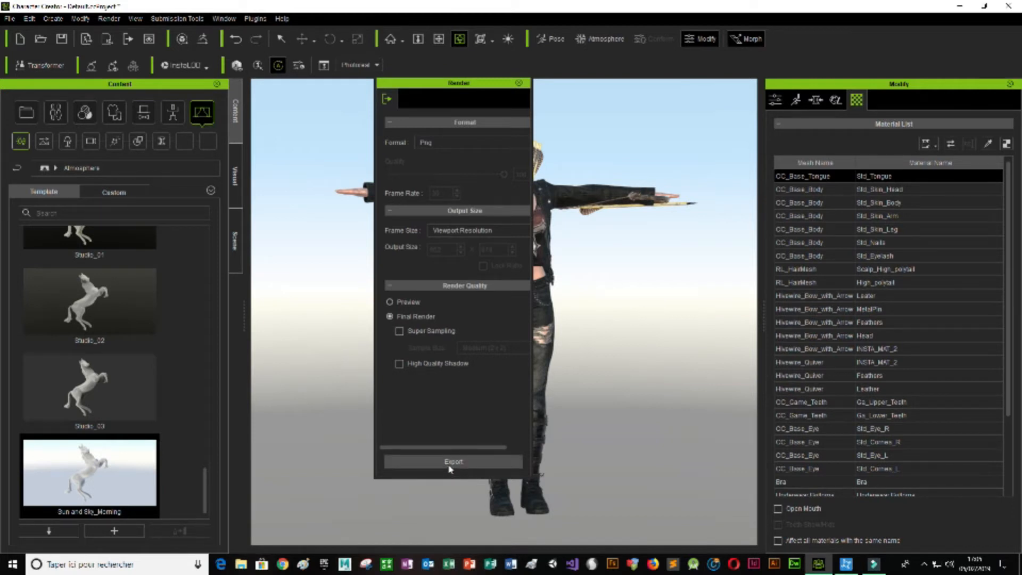
pyautogui.click(400, 364)
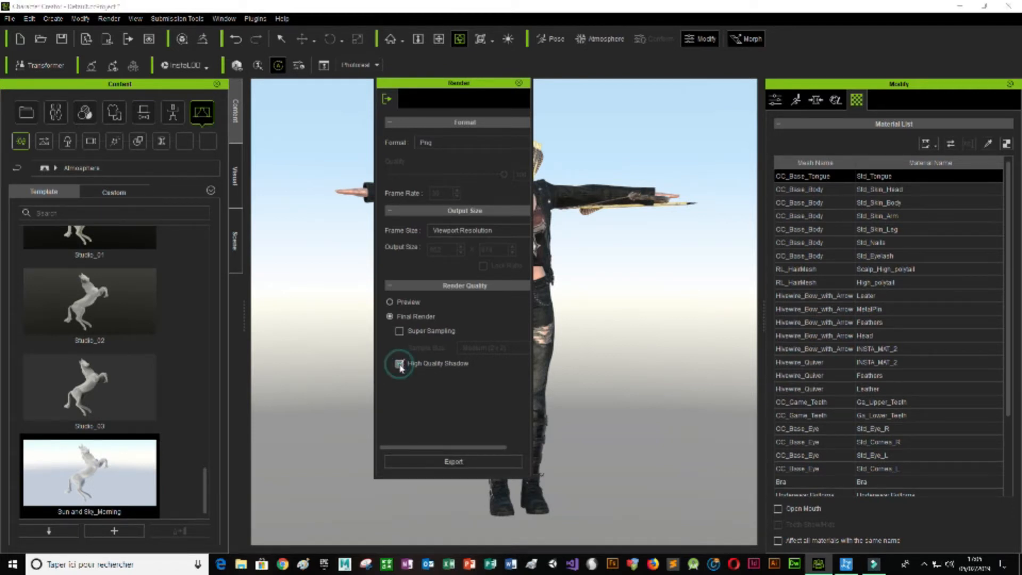
pyautogui.click(393, 303)
# Export the render as a PNG file named shannon to the Bureau (desktop) folder
pyautogui.click(465, 463)
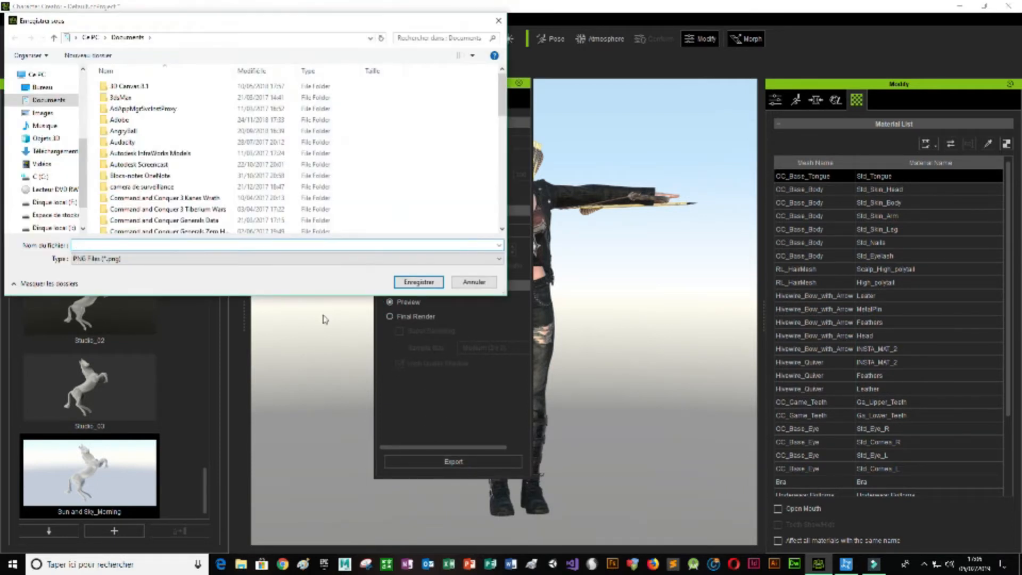
pyautogui.click(58, 86)
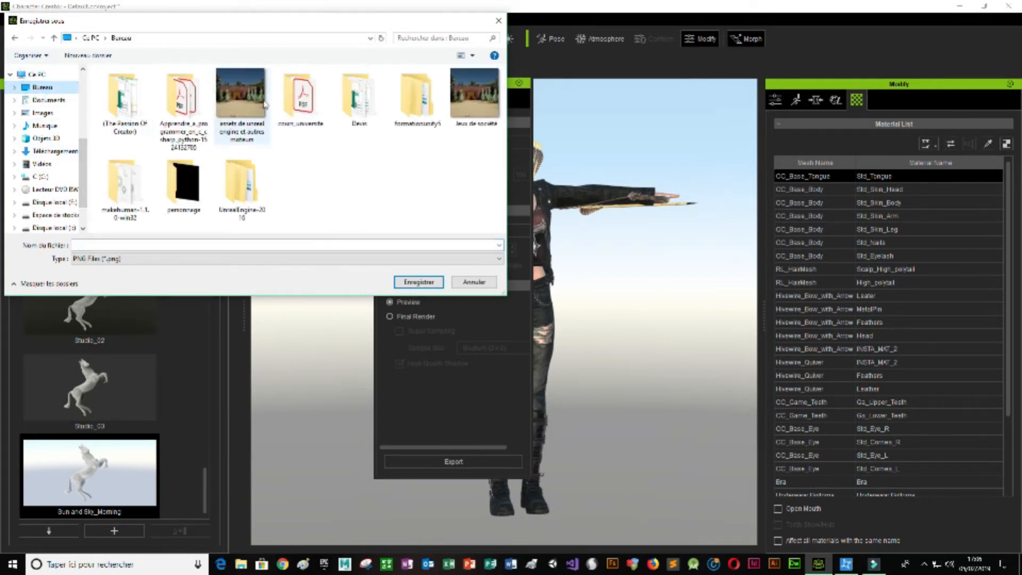
pyautogui.click(243, 248)
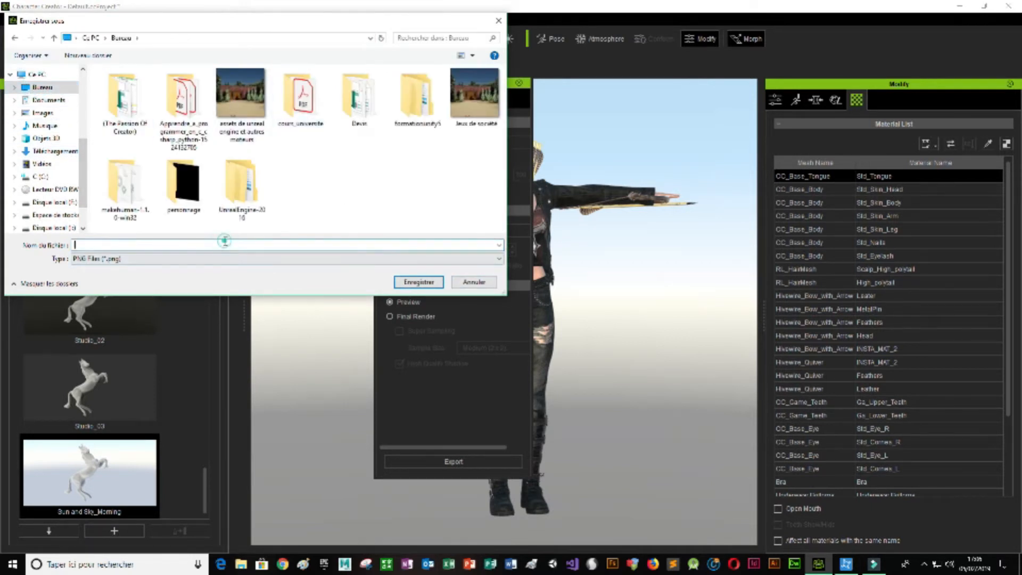
pyautogui.write('shannon')
pyautogui.click(419, 285)
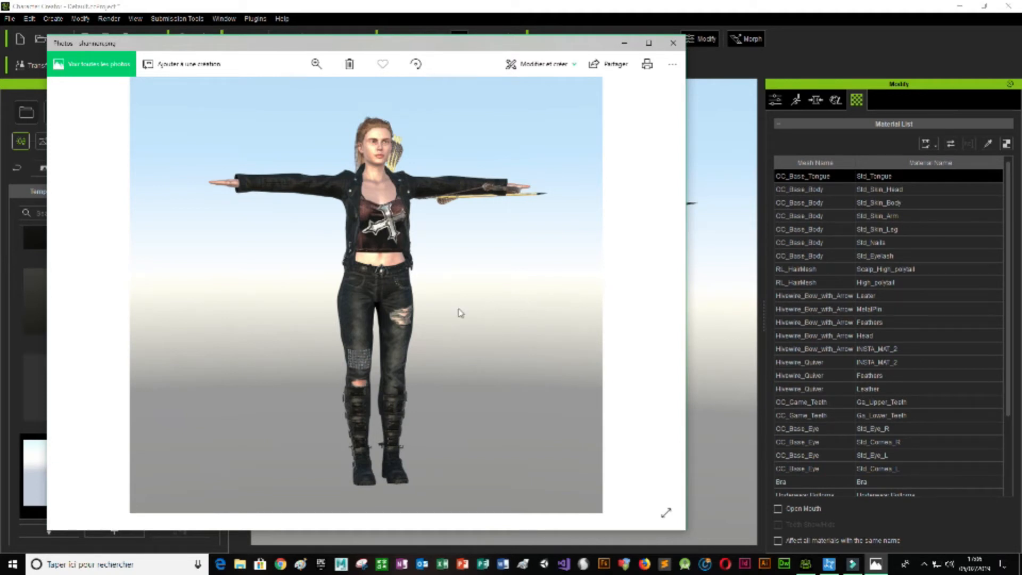
# Add the rendered image to a new Photos album named shannon, and close the viewer and the render settings
pyautogui.click(673, 66)
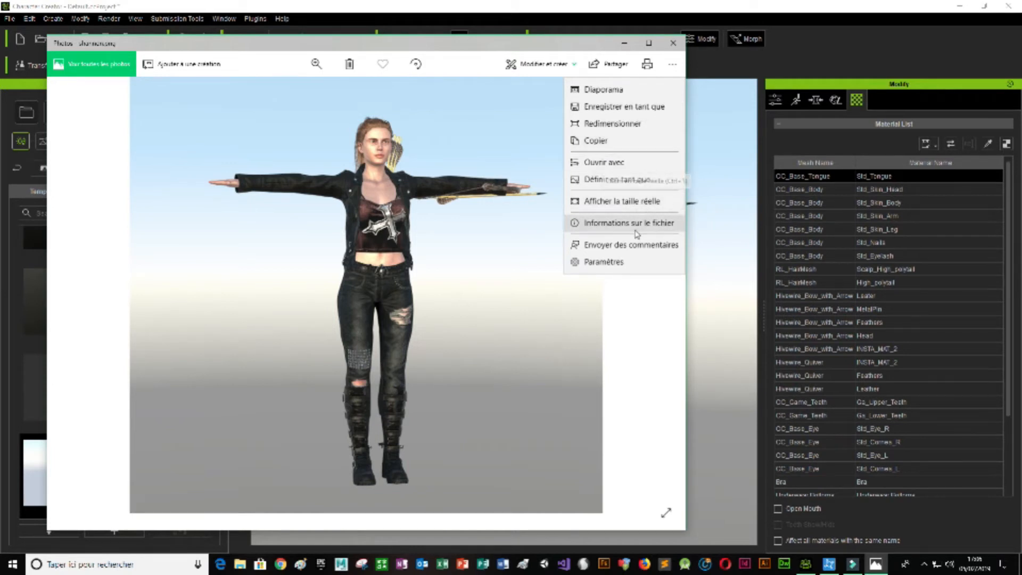
pyautogui.click(631, 318)
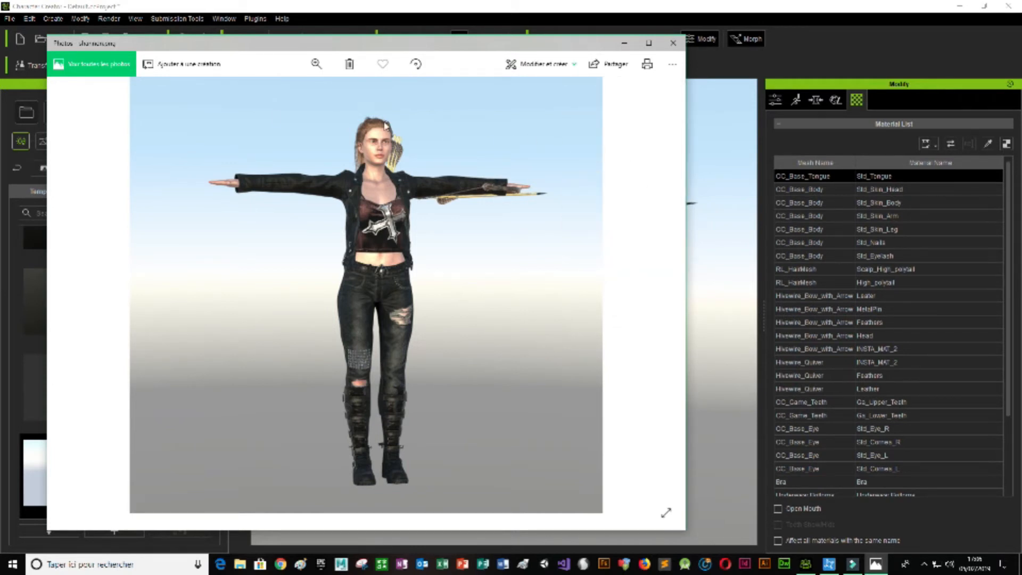
pyautogui.click(179, 67)
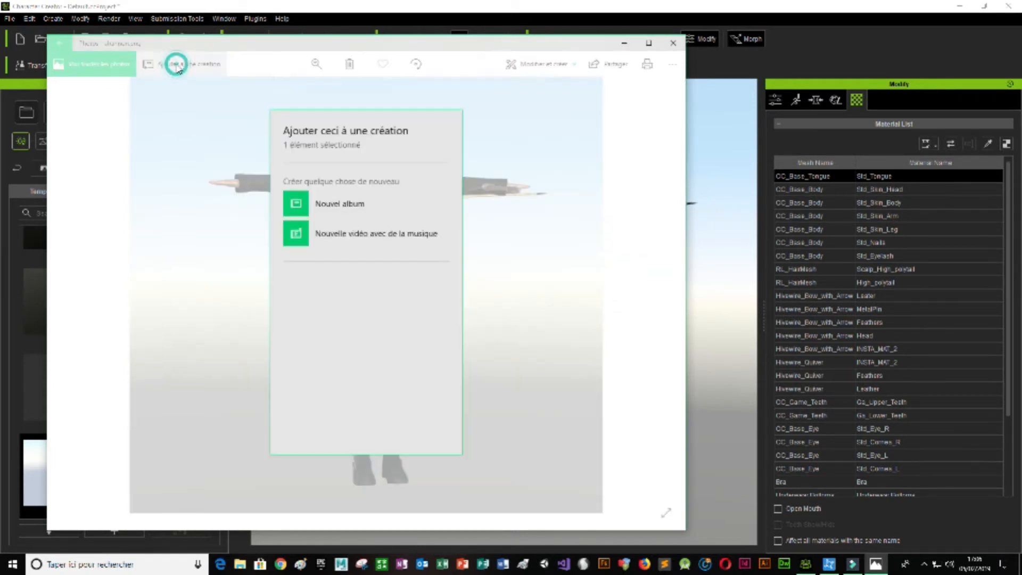
pyautogui.click(370, 212)
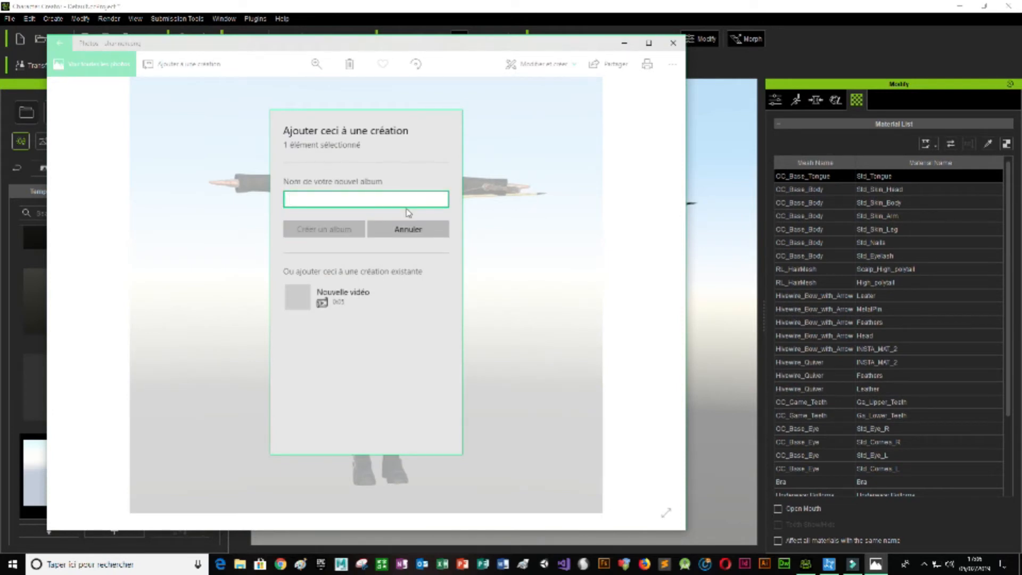
pyautogui.write('shannon')
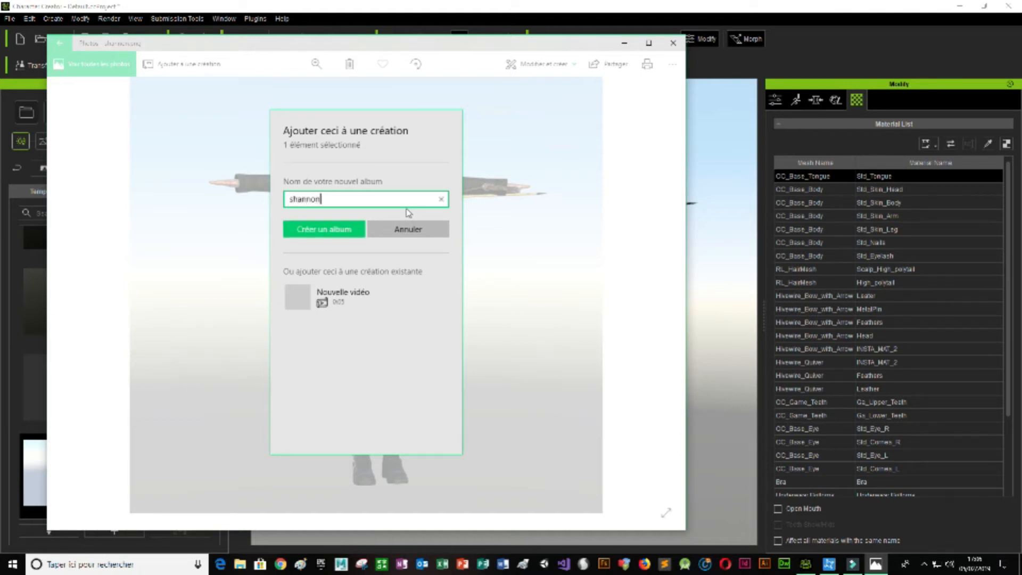
pyautogui.click(344, 230)
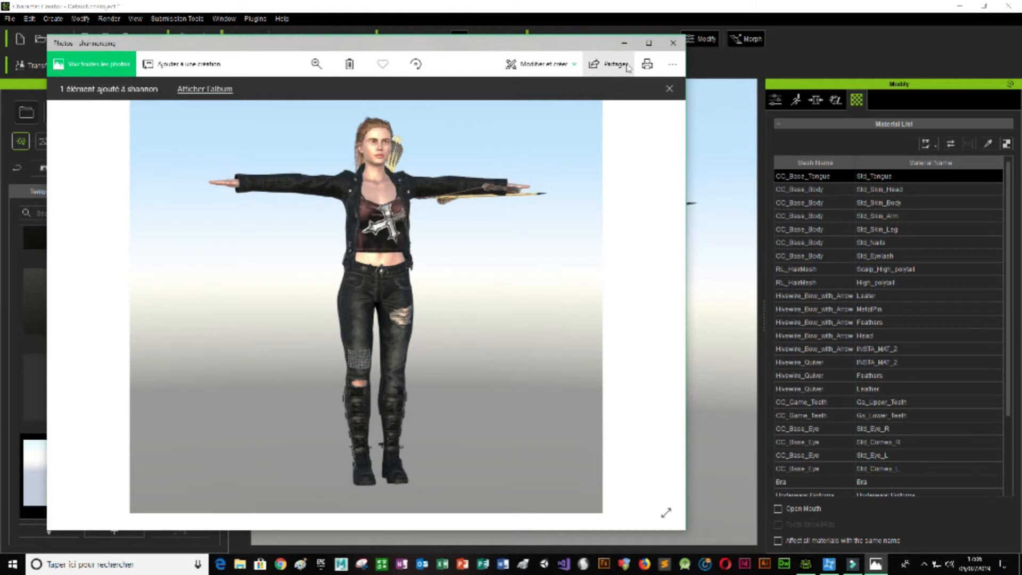
pyautogui.click(673, 42)
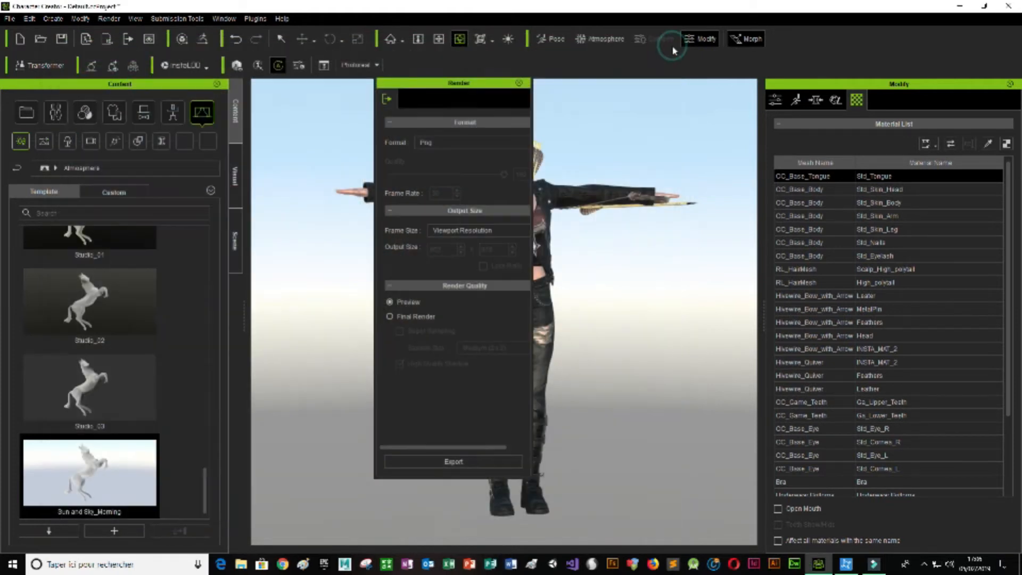
pyautogui.click(519, 84)
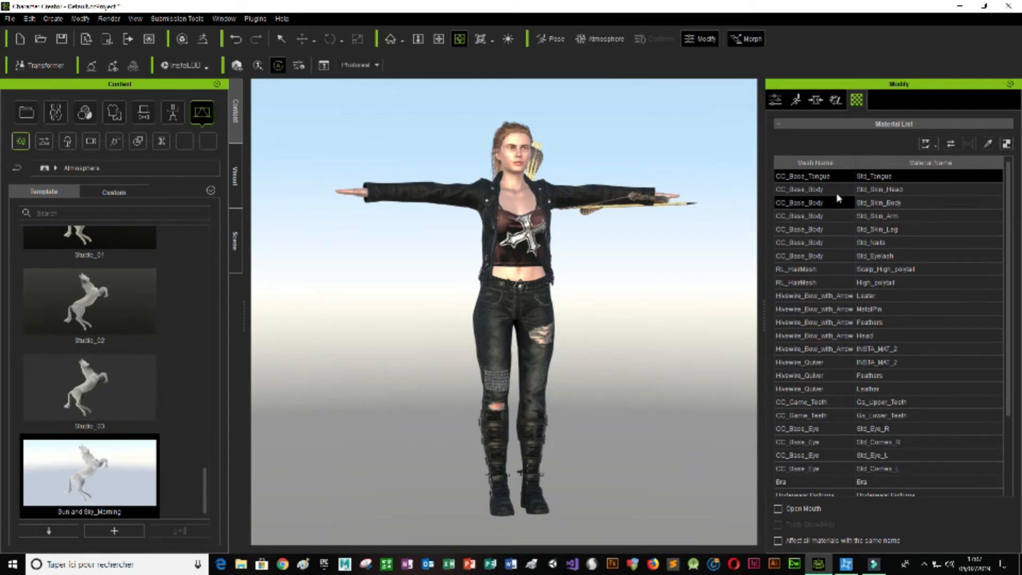
# Look over the avatar's Std_Skin_Head material entry, its attribute and motion options, and the Eye morph sliders
pyautogui.click(822, 193)
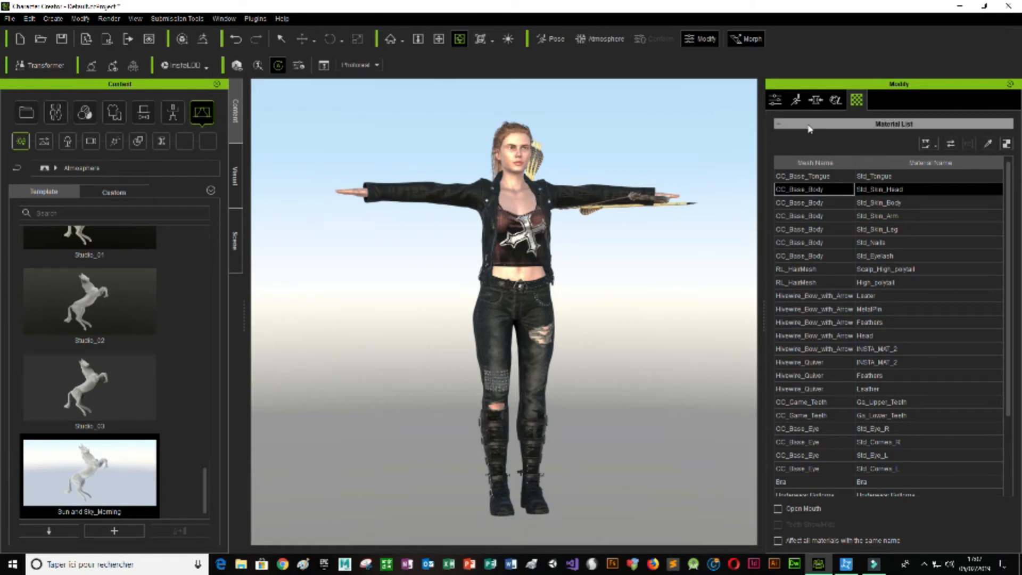
pyautogui.click(776, 101)
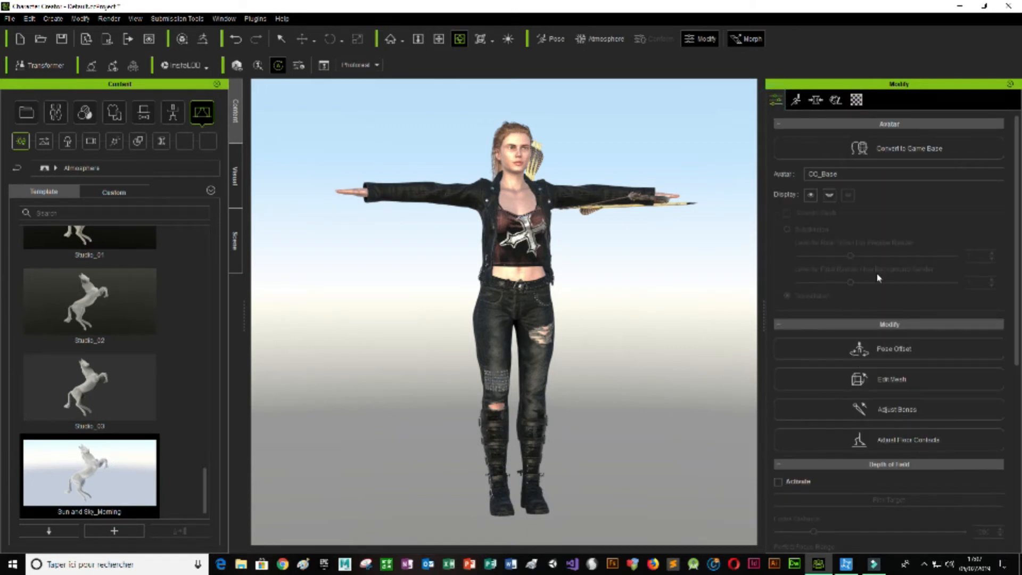
pyautogui.click(799, 100)
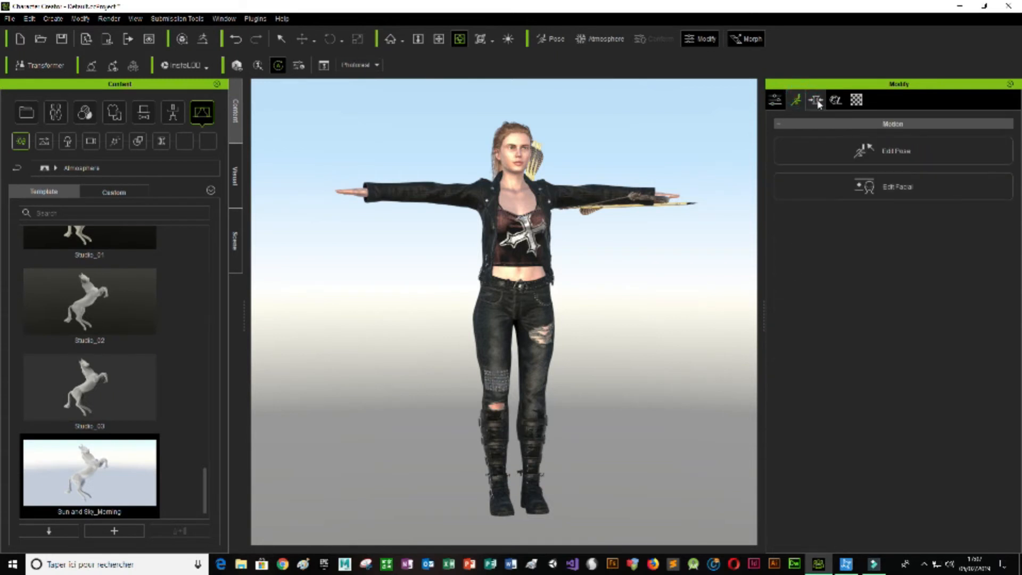
pyautogui.click(816, 100)
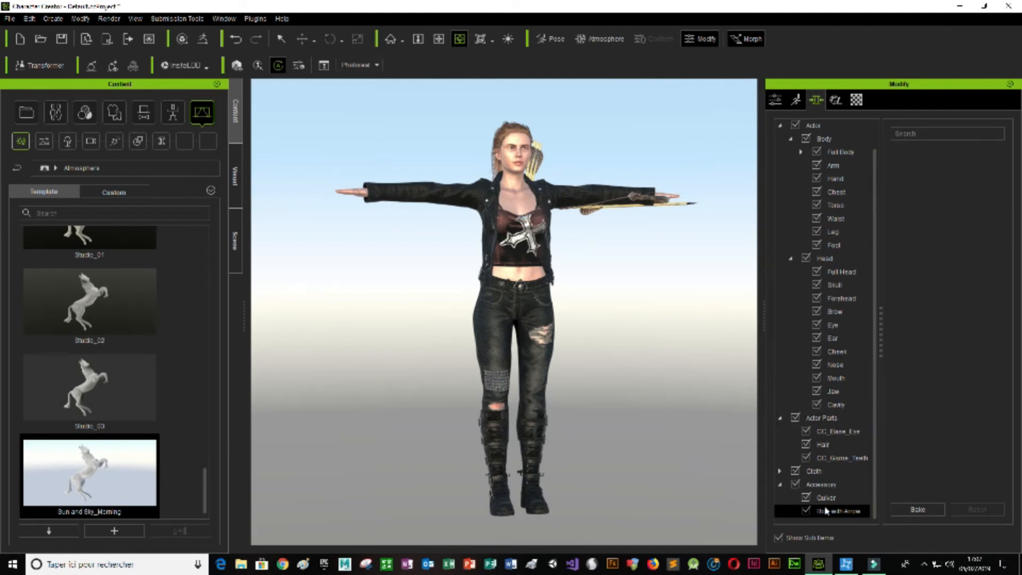
pyautogui.click(833, 326)
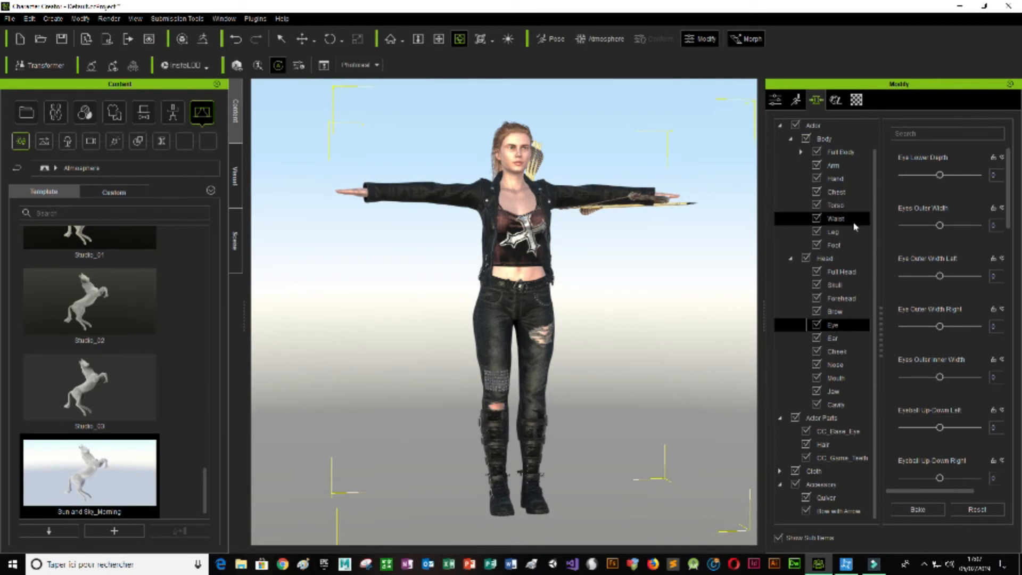
# Set the Bust Size morph in the avatar's Chest category to 19
pyautogui.click(837, 194)
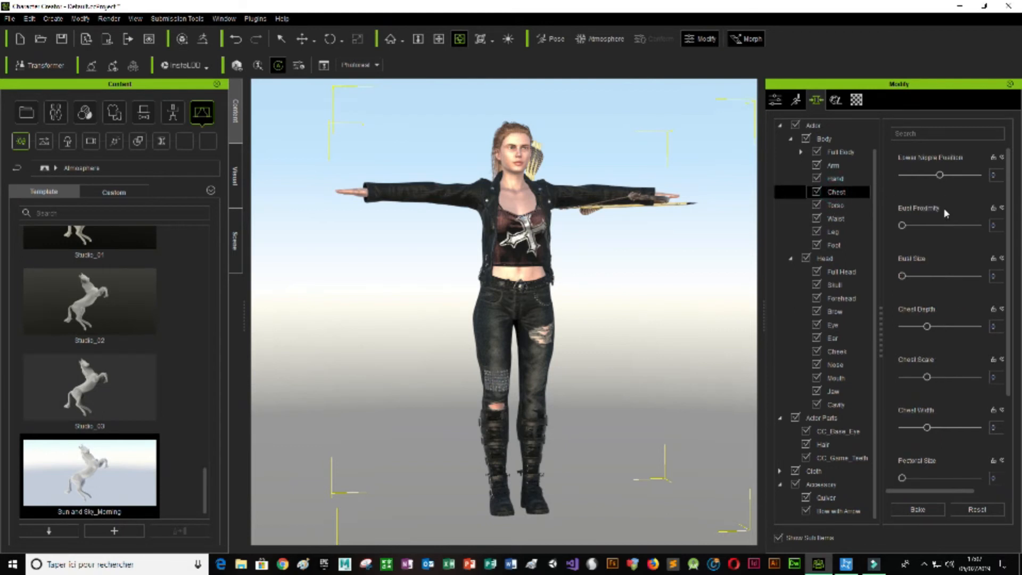
pyautogui.moveTo(923, 229)
pyautogui.mouseDown()
pyautogui.moveTo(939, 231)
pyautogui.moveTo(910, 237)
pyautogui.mouseUp()
pyautogui.moveTo(904, 226)
pyautogui.mouseDown()
pyautogui.moveTo(924, 228)
pyautogui.moveTo(893, 225)
pyautogui.mouseUp()
pyautogui.moveTo(902, 276)
pyautogui.mouseDown()
pyautogui.moveTo(946, 282)
pyautogui.moveTo(917, 278)
pyautogui.mouseUp()
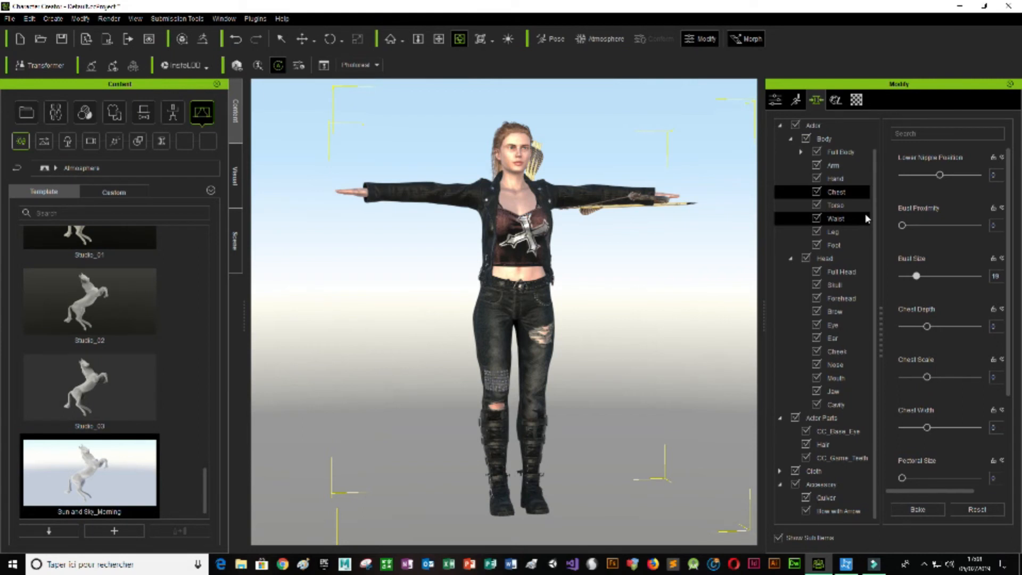
# Browse the IBL, Light, Camera, Prop and MDL content, and try placing the Alexandrite material in the scene
pyautogui.click(44, 142)
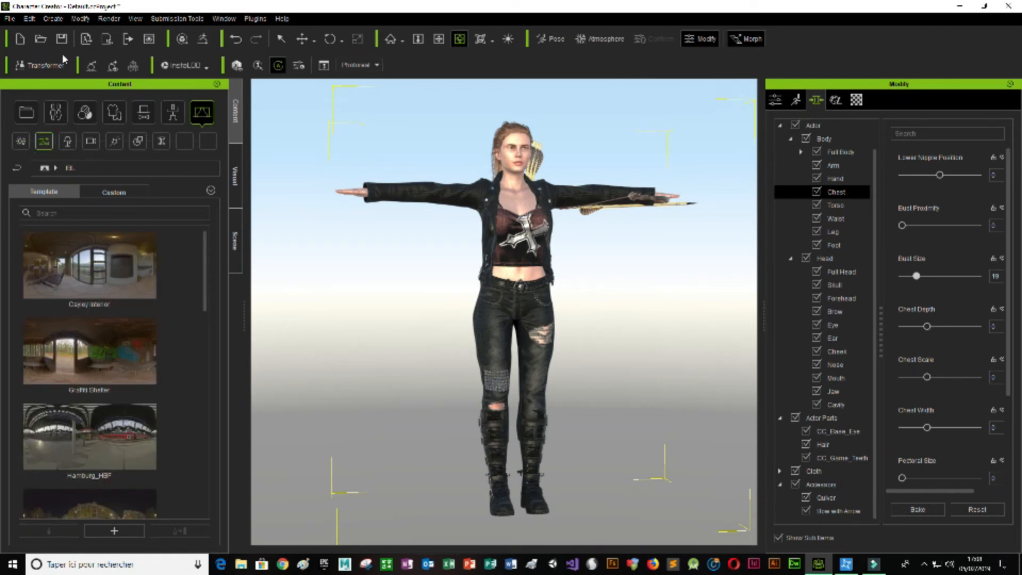
pyautogui.click(67, 141)
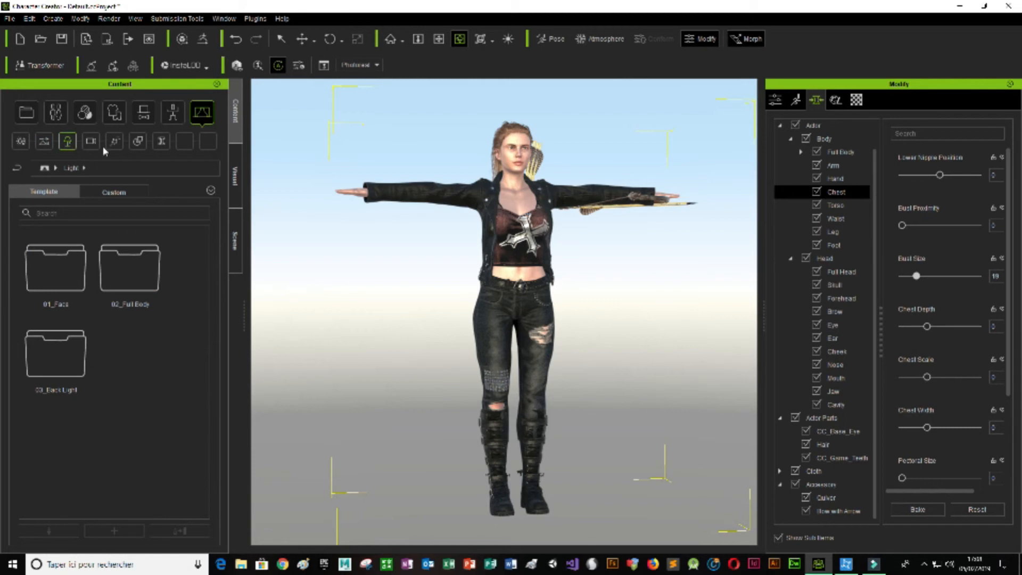
pyautogui.click(93, 144)
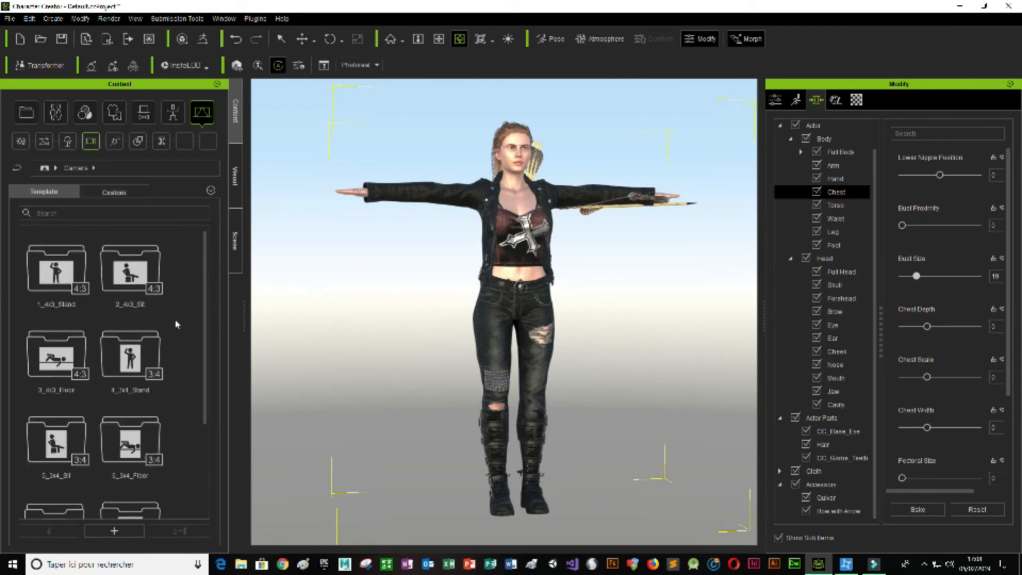
pyautogui.click(115, 141)
pyautogui.click(136, 144)
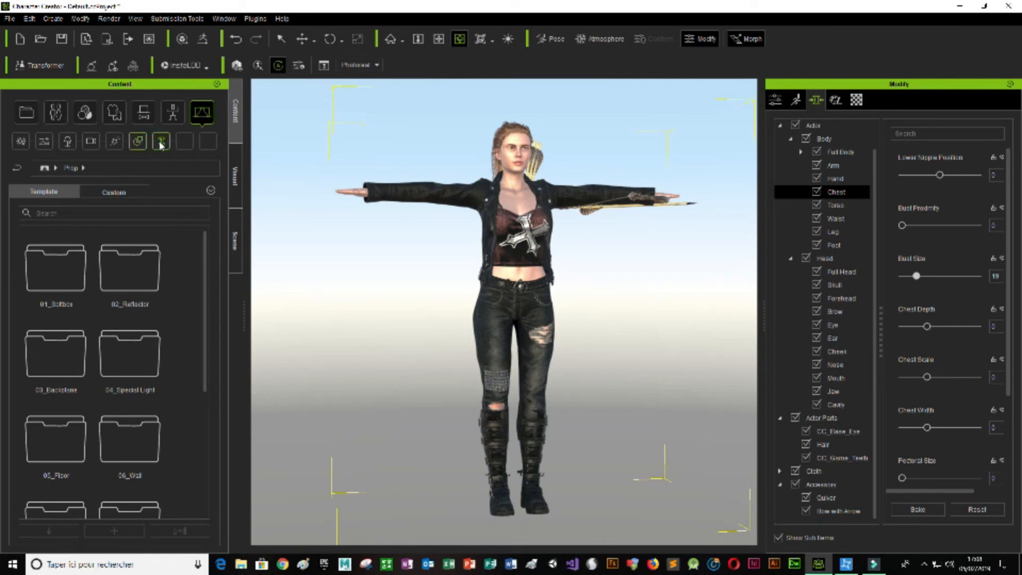
pyautogui.click(162, 142)
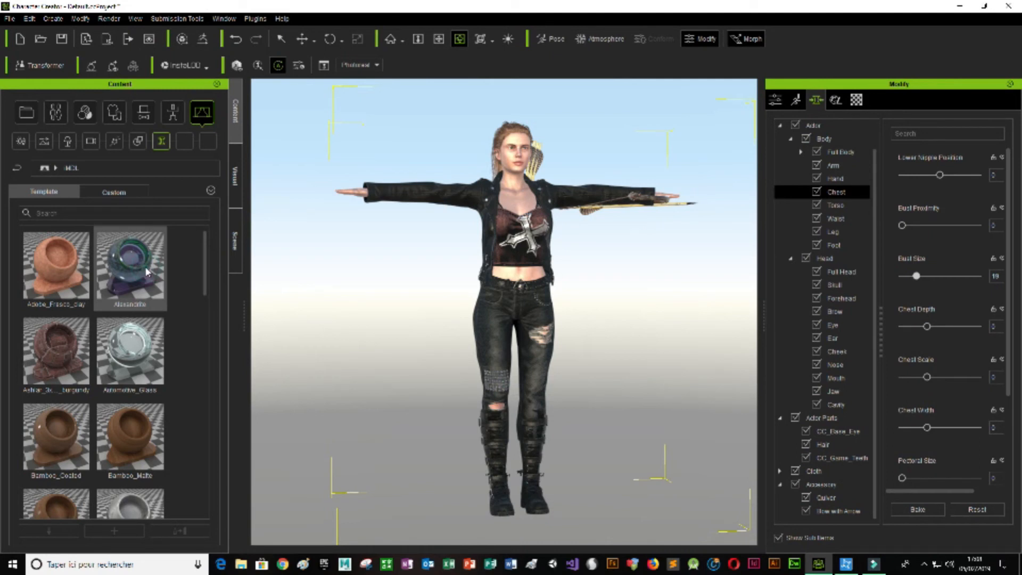
pyautogui.moveTo(123, 272); pyautogui.dragTo(291, 279)
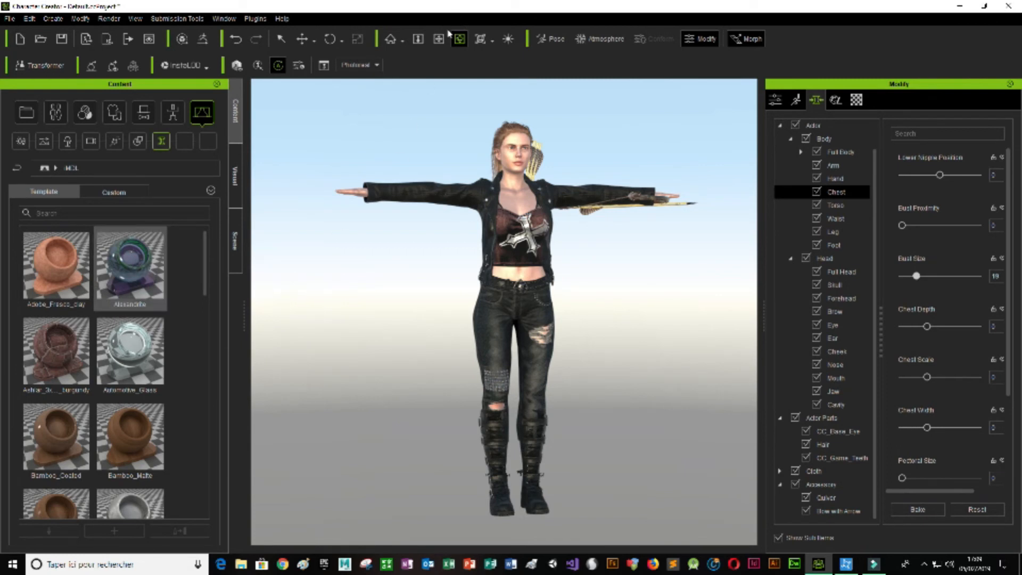
# Try to render the scene with the Iray Render plug-in
pyautogui.click(258, 21)
pyautogui.moveTo(280, 34)
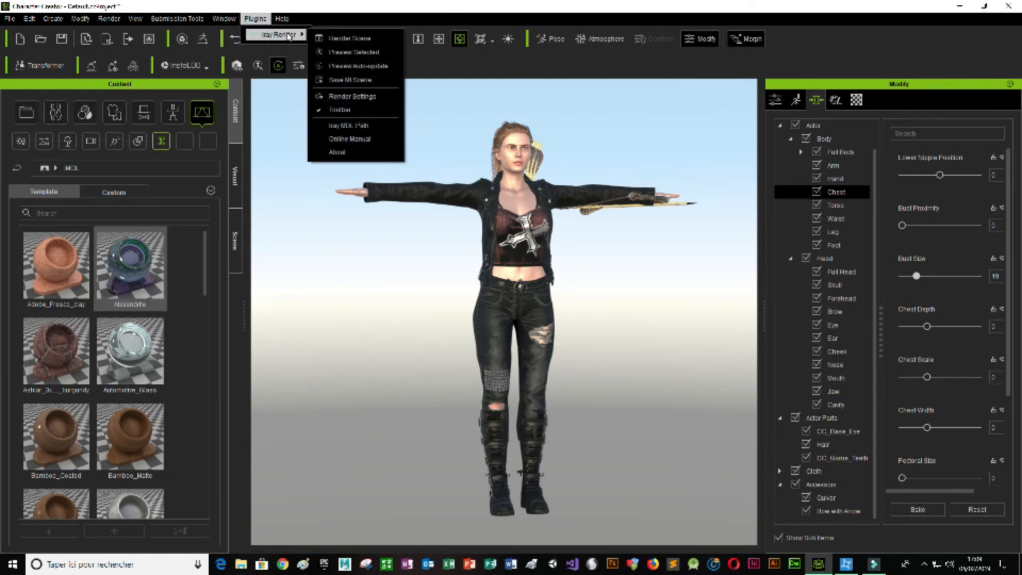
pyautogui.click(388, 38)
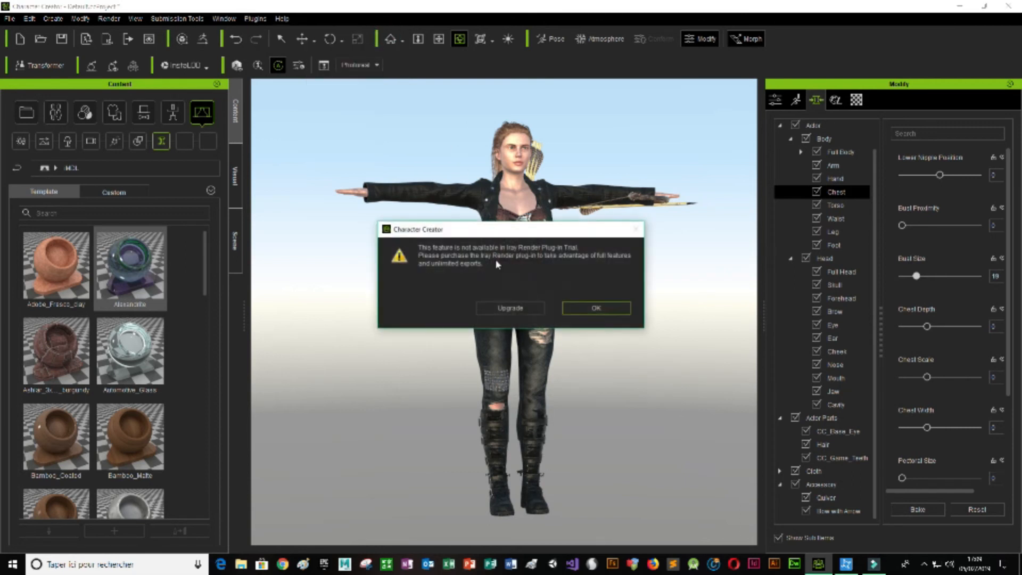
pyautogui.click(580, 307)
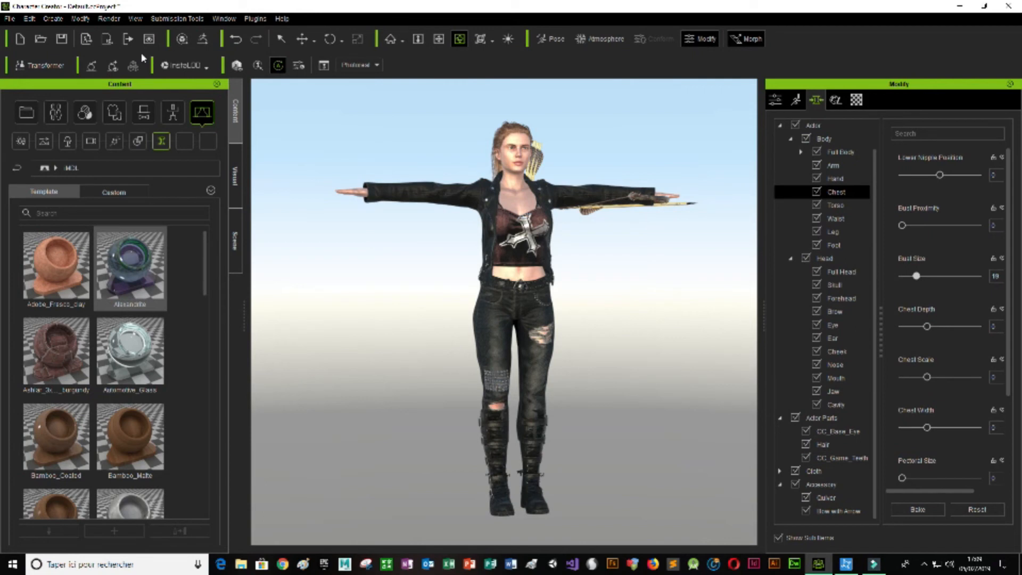
# Retry the Iray scene render, view the plug-in's upgrade offer in the Reallusion store, and close the browser
pyautogui.click(257, 19)
pyautogui.moveTo(280, 34)
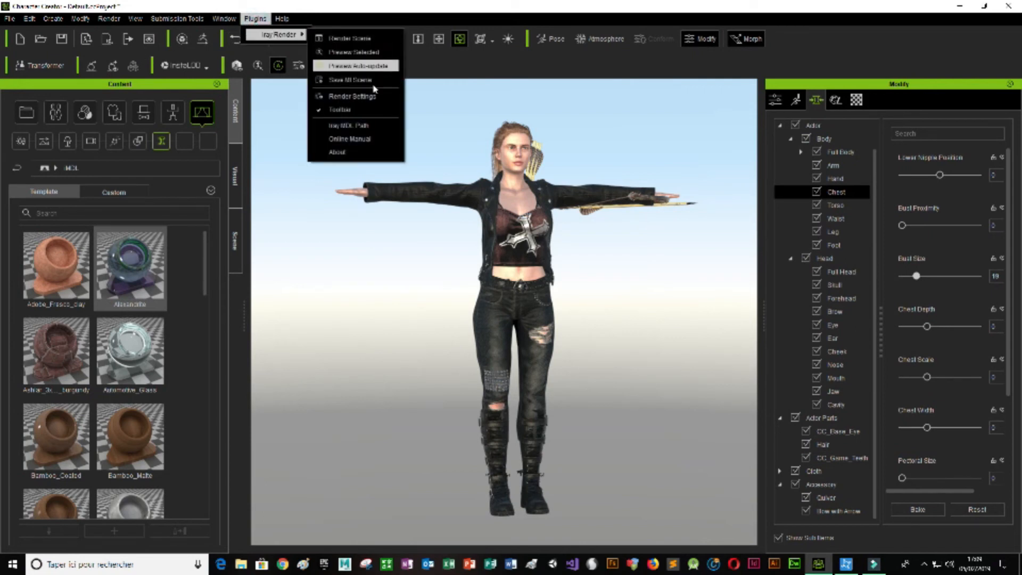
pyautogui.click(365, 38)
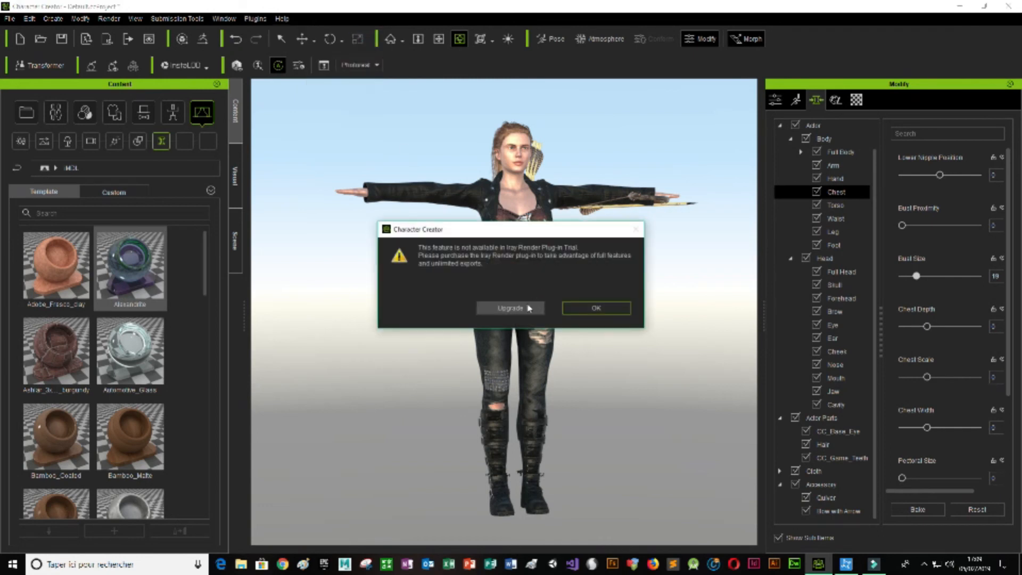
pyautogui.click(510, 306)
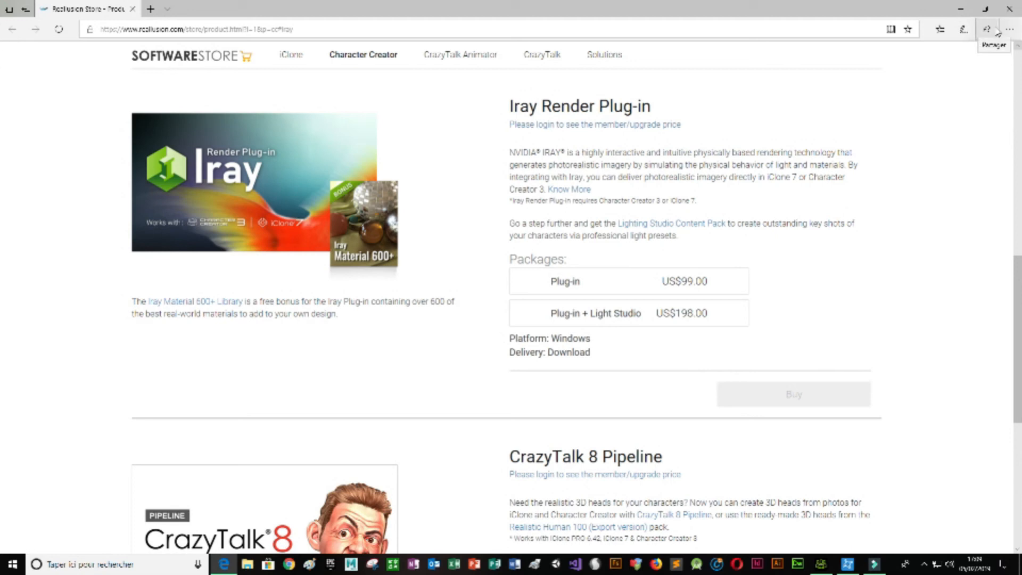
pyautogui.click(1010, 9)
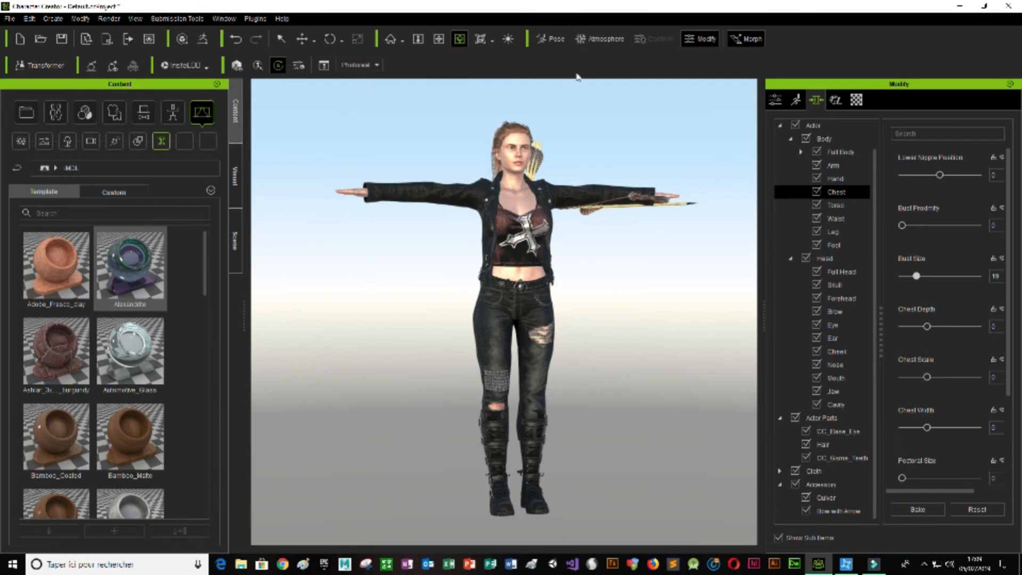
pyautogui.click(255, 19)
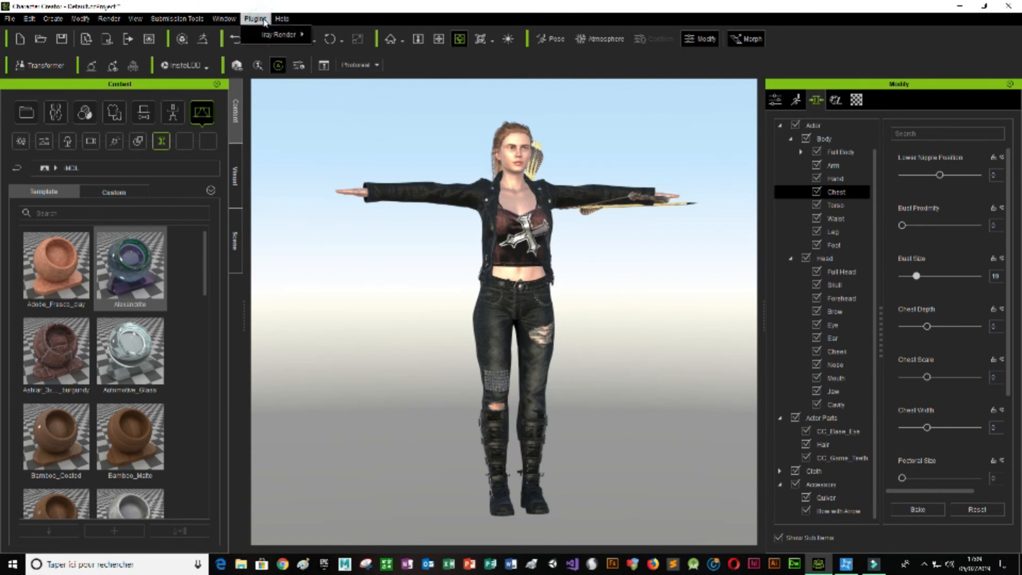
pyautogui.moveTo(278, 36)
pyautogui.click(108, 19)
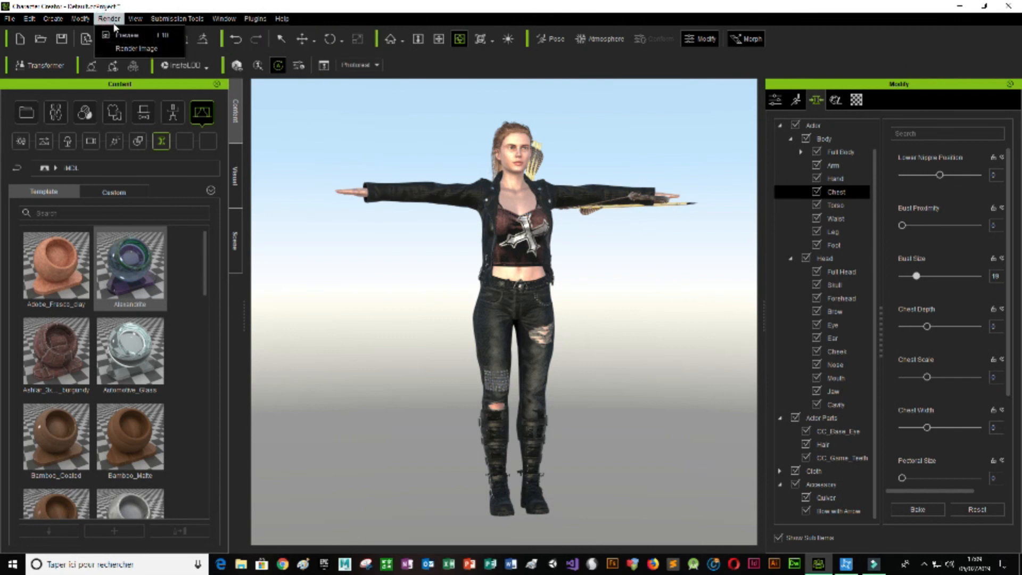
pyautogui.click(136, 48)
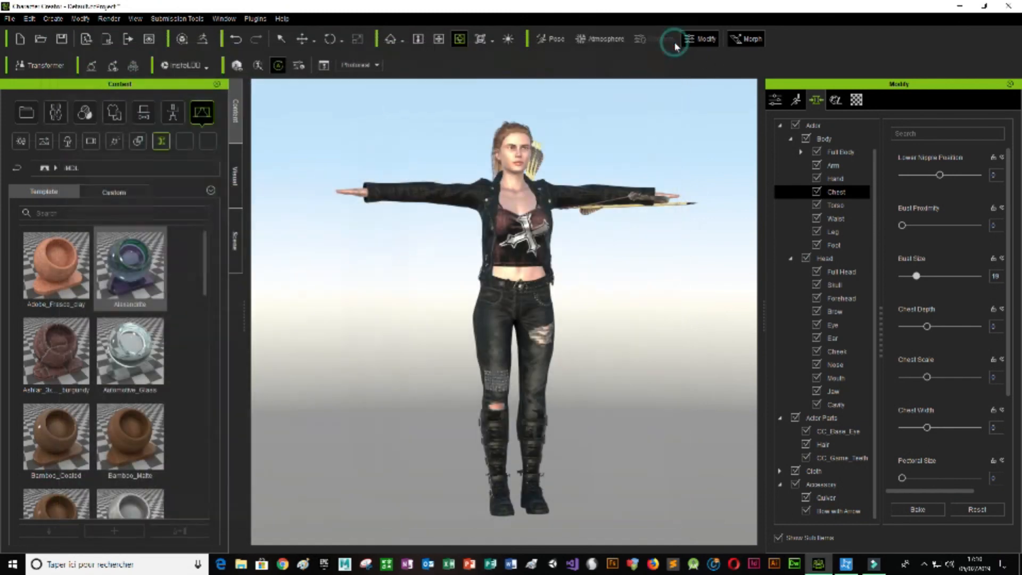
pyautogui.click(674, 43)
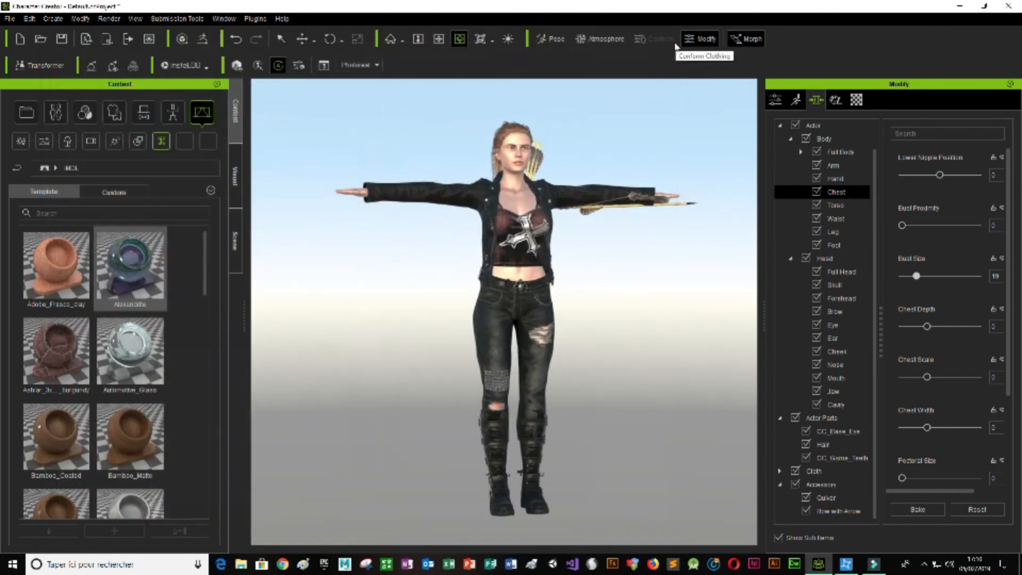